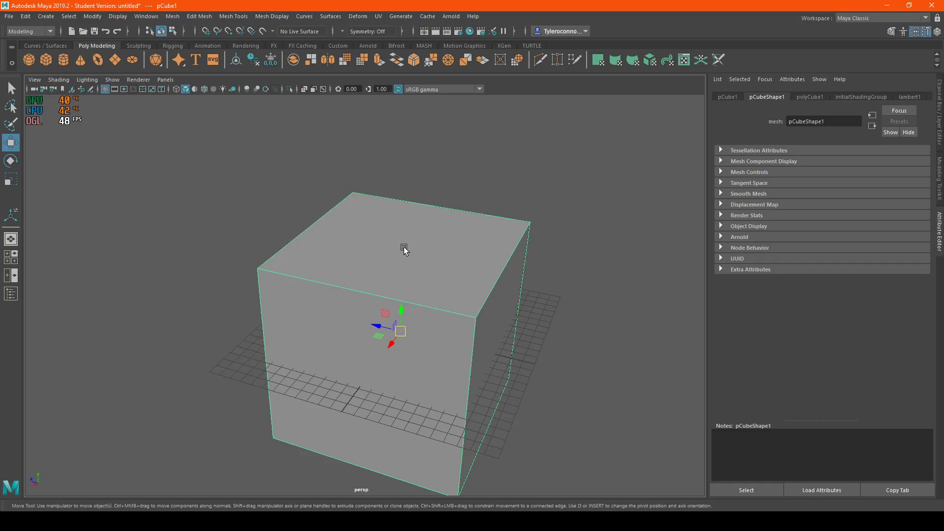
alt+right_drag(421, 222, 277, 226)
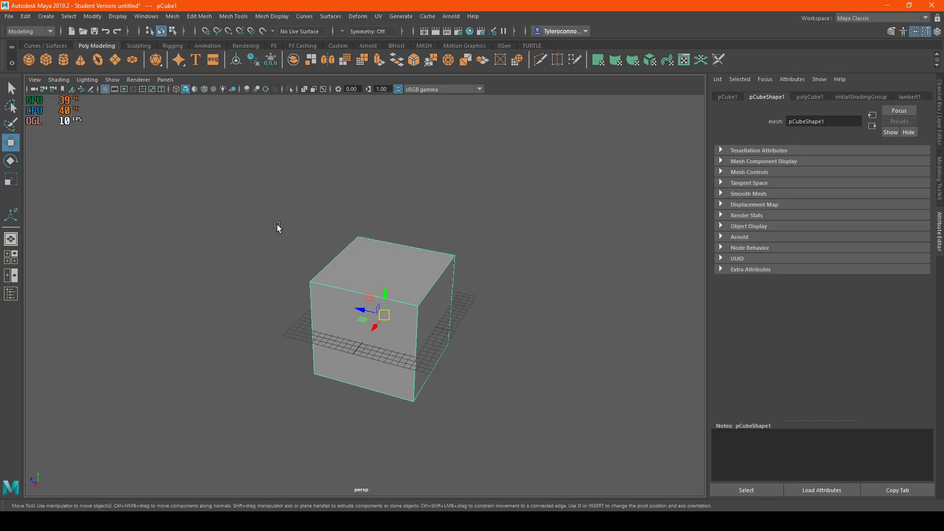
alt+drag(276, 226, 312, 220)
scroll(314, 222, up, 5)
alt+right_drag(521, 153, 322, 164)
alt+drag(322, 164, 215, 131)
click(145, 362)
click(438, 285)
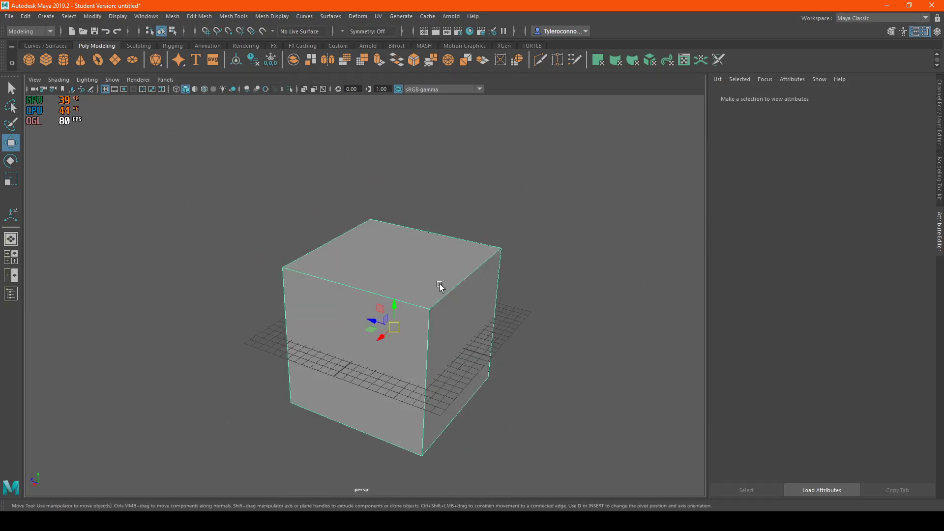
right_click(388, 231)
click(516, 181)
scroll(515, 184, up, 5)
scroll(492, 205, down, 6)
alt+drag(285, 201, 252, 209)
scroll(365, 248, up, 4)
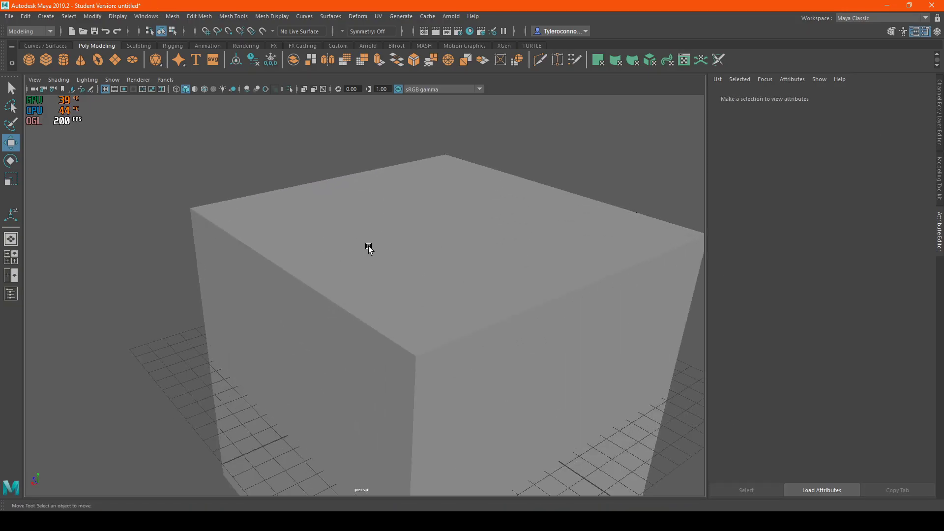
scroll(364, 244, down, 2)
click(364, 244)
scroll(496, 223, down, 3)
alt+drag(496, 223, 402, 204)
click(401, 204)
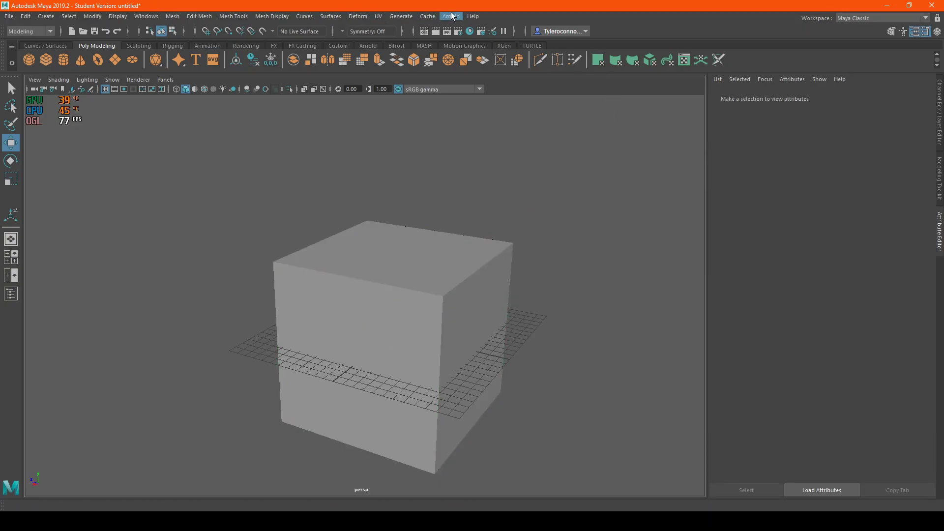
- Bring up the UV Editor with its UV Toolkit and place both windows beside the cube in the perspective view
click(382, 18)
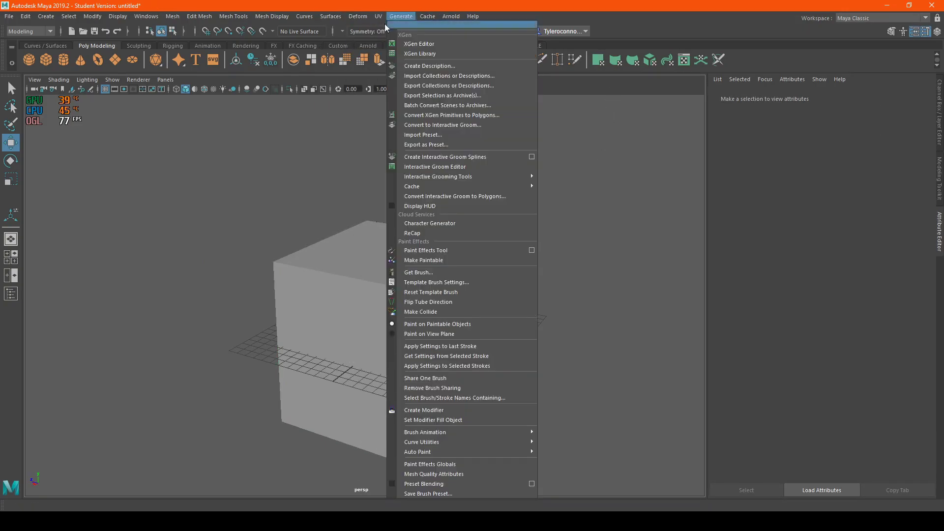
click(386, 32)
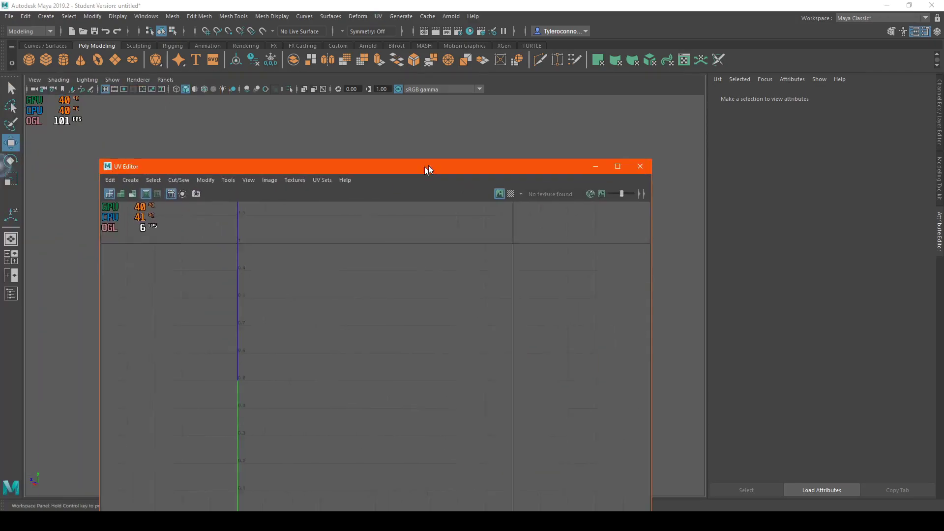
drag(413, 175, 471, 75)
drag(239, 180, 780, 60)
drag(481, 72, 724, 69)
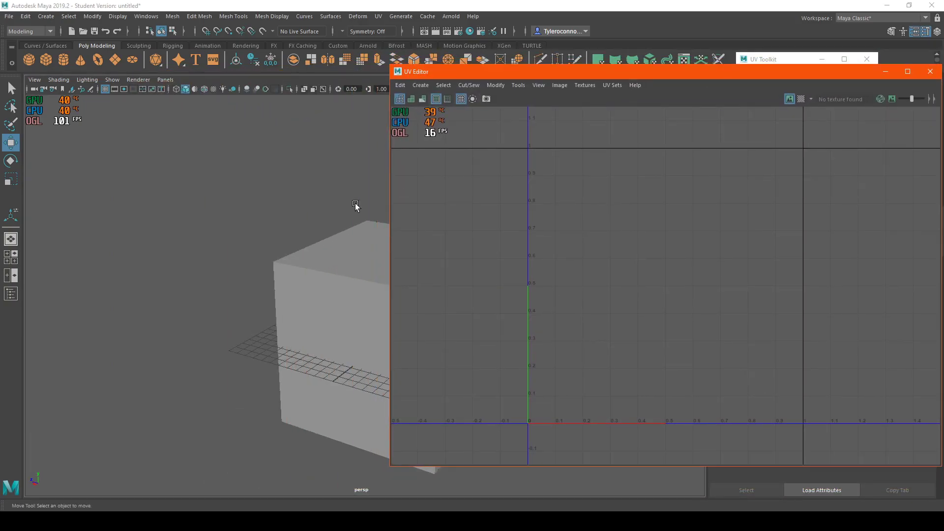
- Select the cube and examine its default UV layout in the UV Editor alongside the model
click(320, 242)
alt+drag(320, 242, 299, 200)
alt+middle_drag(300, 200, 148, 141)
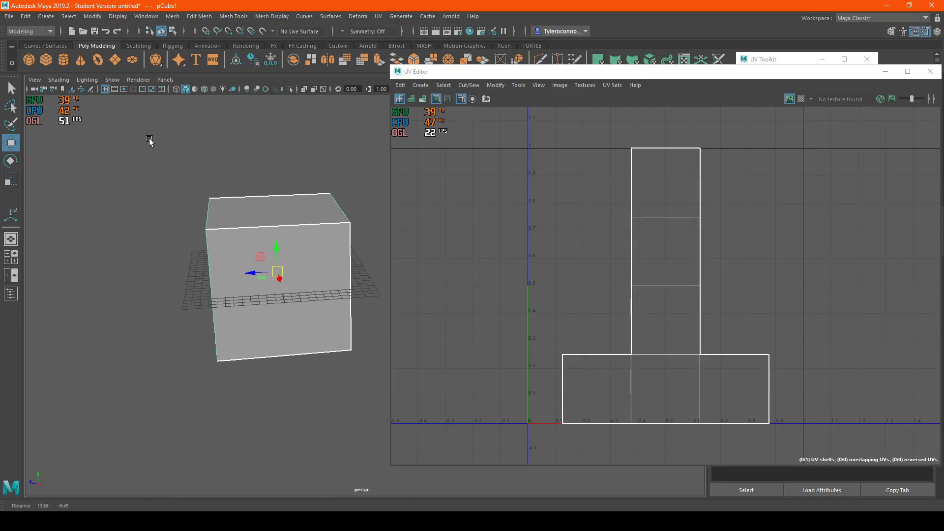
alt+right_drag(148, 141, 207, 137)
alt+middle_drag(207, 137, 255, 226)
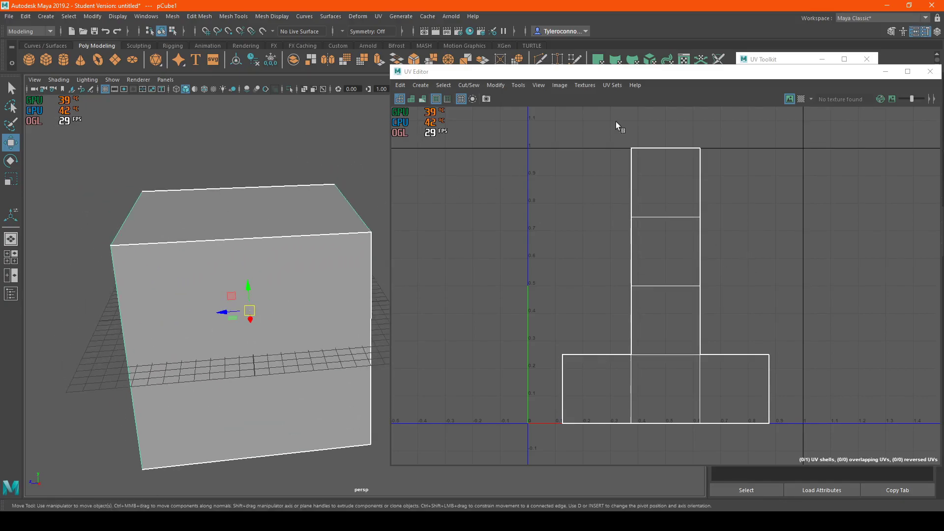
click(632, 186)
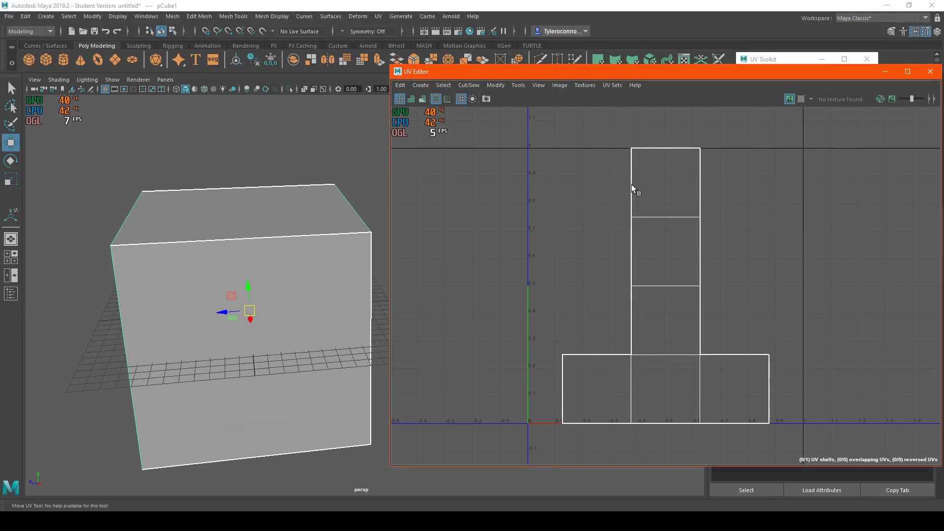
alt+drag(259, 253, 237, 229)
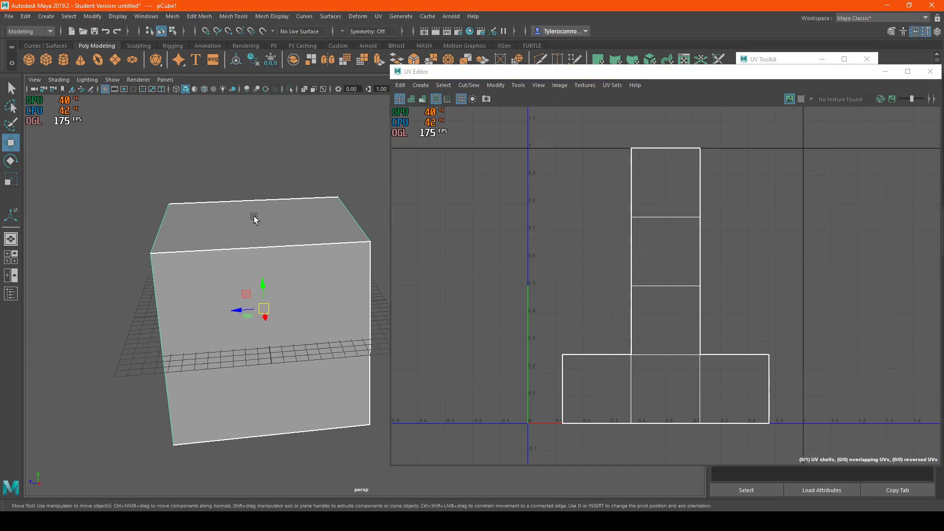
alt+drag(253, 217, 331, 213)
alt+right_drag(331, 213, 178, 160)
alt+drag(177, 160, 106, 201)
right_click(285, 218)
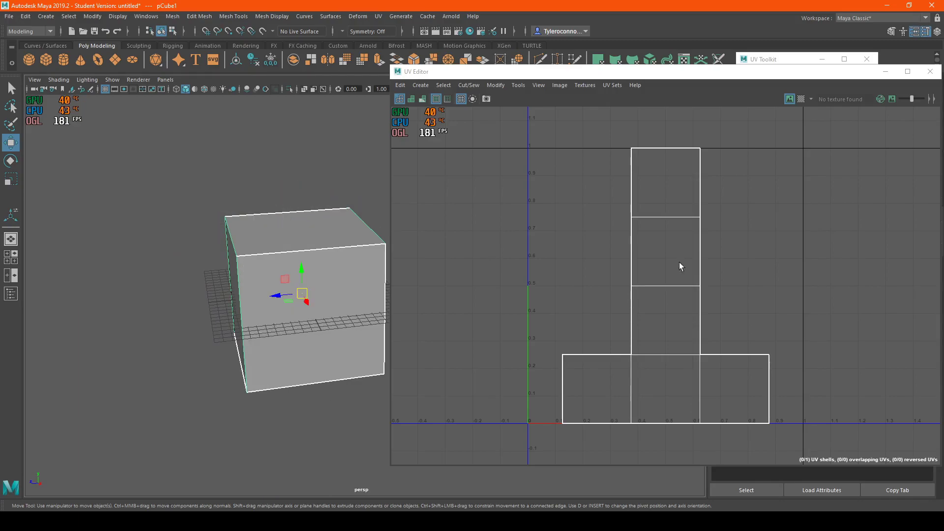
- Select the cube's entire UV shell in the UV Editor and delete its existing UVs
click(639, 226)
right_drag(621, 198, 581, 184)
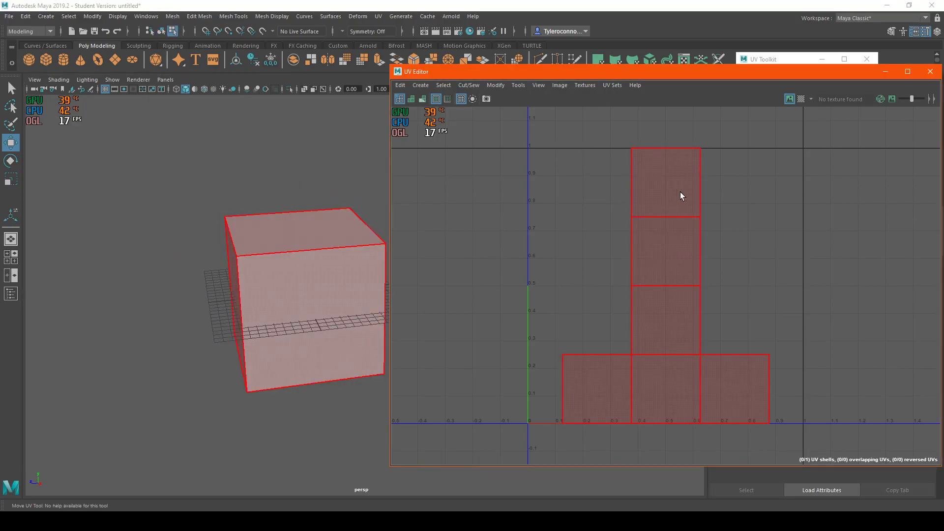
click(681, 192)
scroll(240, 208, down, 1)
alt+middle_drag(239, 209, 177, 212)
scroll(249, 225, up, 2)
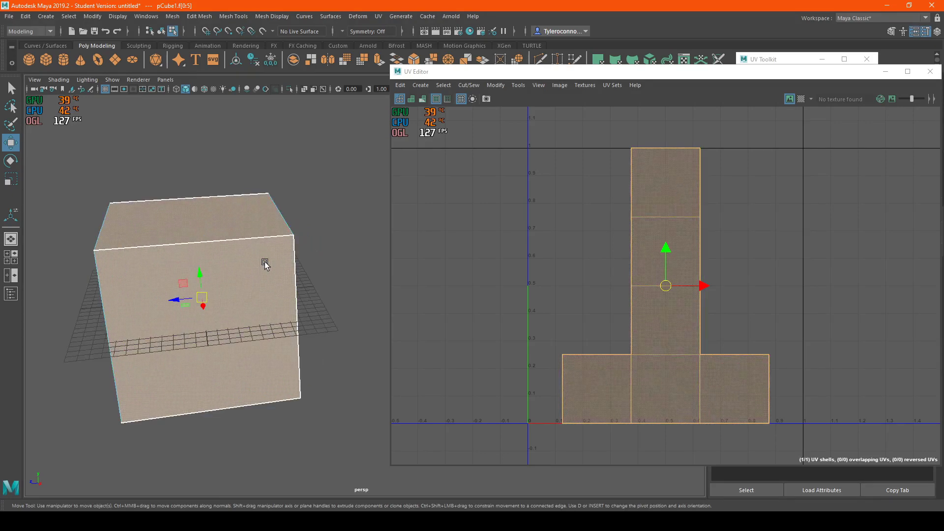
alt+drag(261, 261, 381, 268)
alt+drag(311, 290, 244, 293)
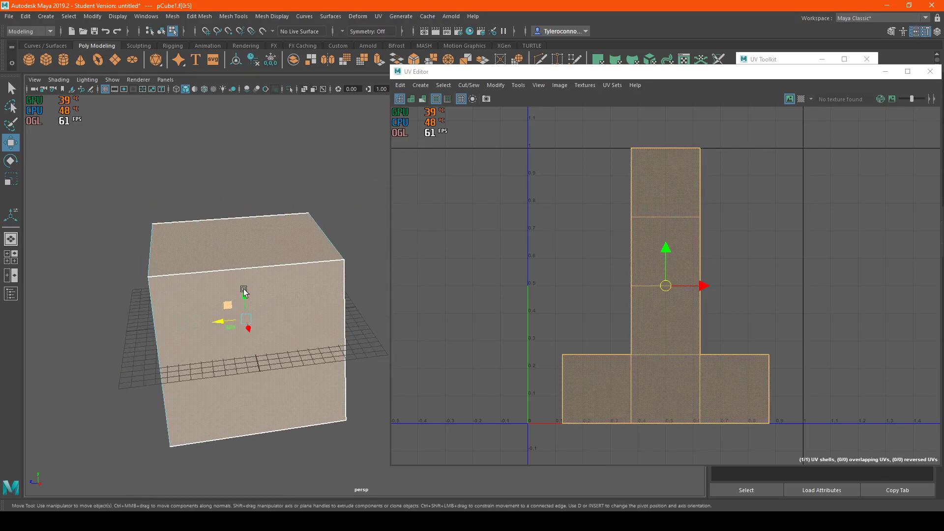
click(691, 287)
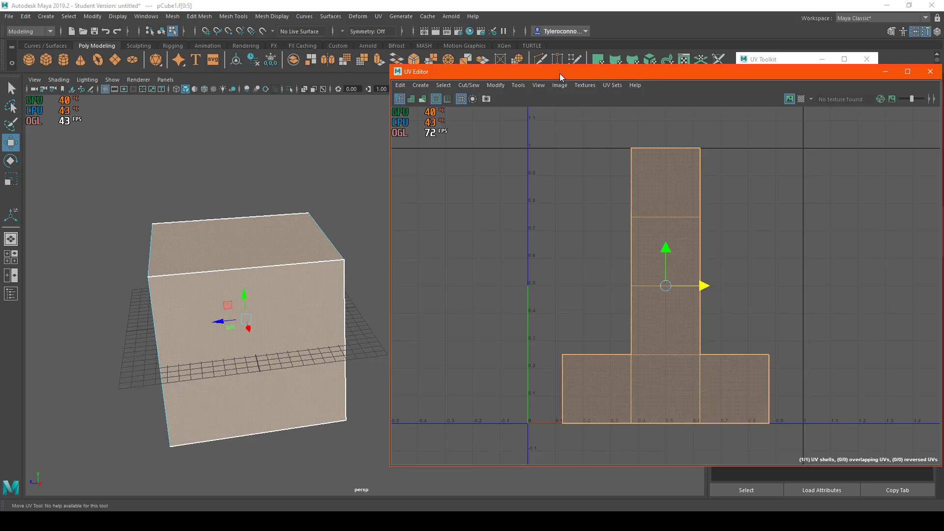
key(ctrl+z)
- Return to object selection and select the whole cube, framing it in the view
click(237, 243)
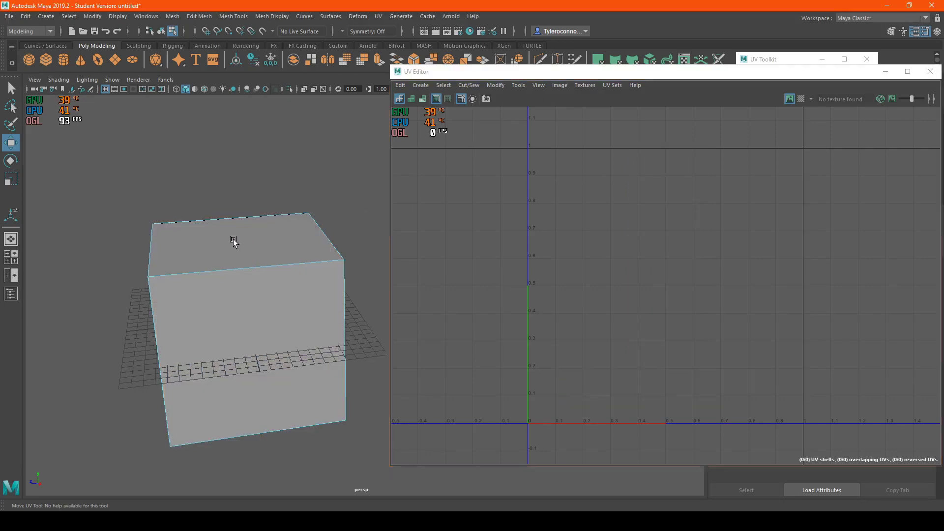
right_drag(230, 244, 295, 181)
click(298, 178)
scroll(205, 191, down, 3)
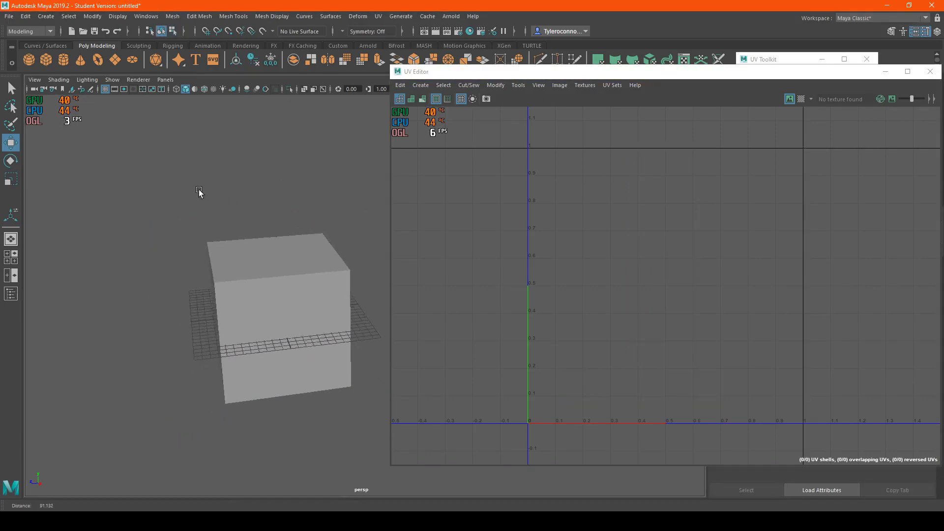
click(231, 263)
key(f)
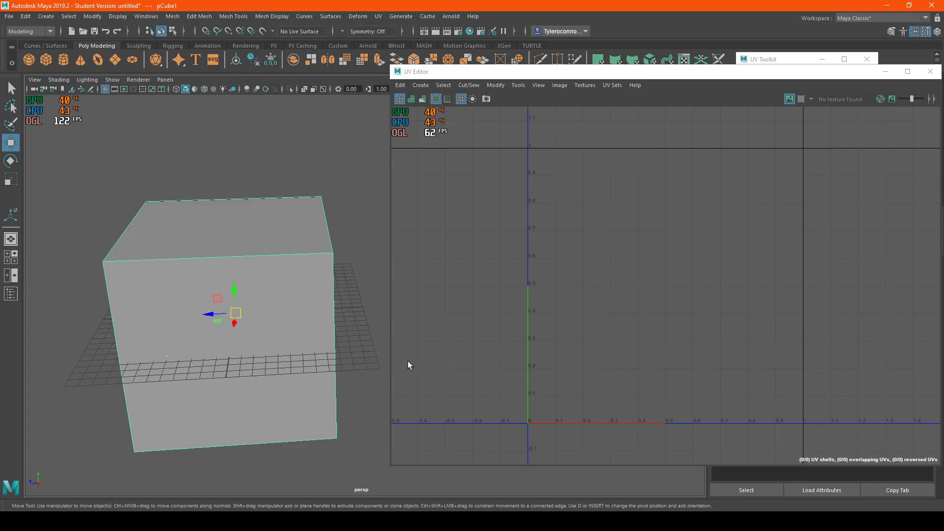
- Reposition the UV Editor and expose the Create projection tools of the UV Toolkit
drag(539, 73, 470, 70)
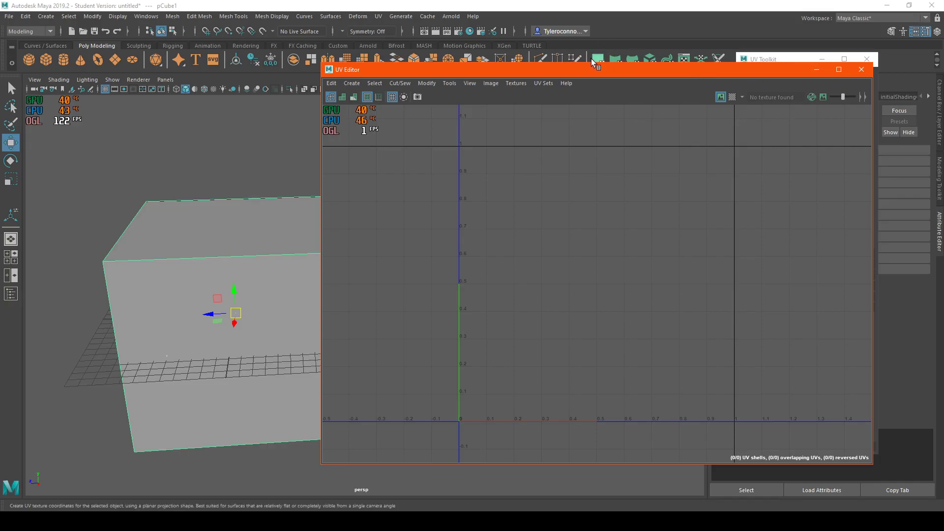
click(782, 56)
click(752, 264)
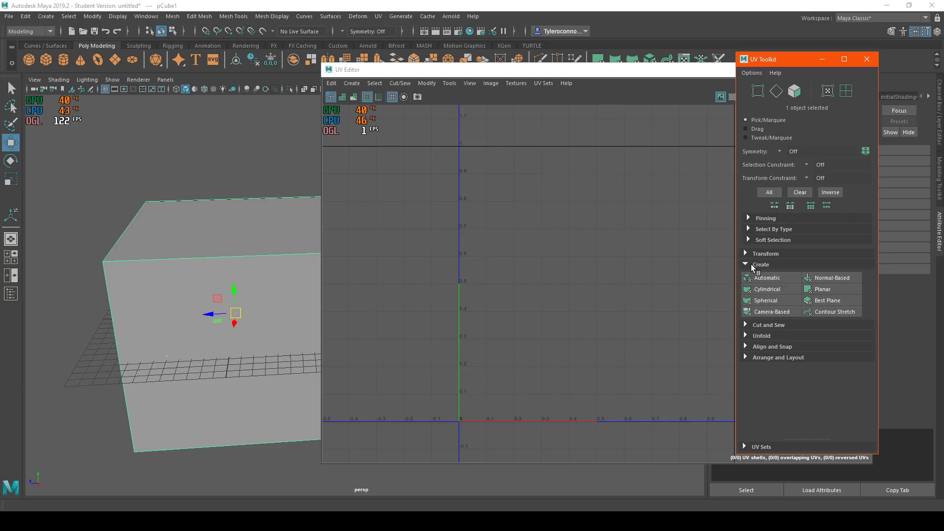
- Try an Automatic UV projection on the cube
click(766, 278)
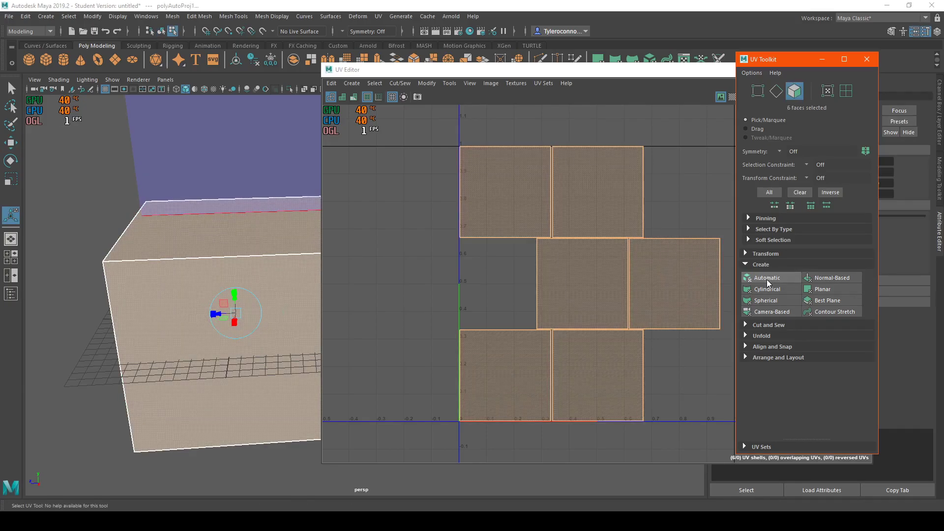
alt+right_drag(267, 206, 143, 197)
mouse_move(143, 197)
alt+mouse_down()
mouse_move(171, 177)
mouse_move(135, 181)
alt+mouse_up()
key(F8)
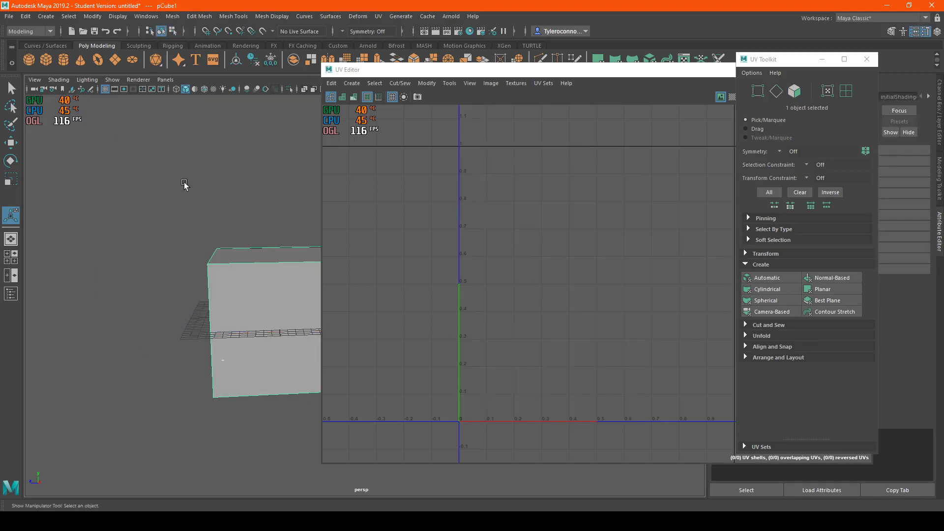
- Generate new UVs for the whole cube with the Automatic projection and switch to component selection
click(766, 279)
alt+drag(113, 187, 204, 188)
key(F8)
click(266, 282)
- Examine how the cube's faces correspond to the separate UV shells in the UV Editor
alt+drag(241, 256, 216, 270)
click(179, 237)
scroll(221, 275, up, 4)
alt+middle_drag(143, 237, 115, 208)
scroll(104, 231, down, 2)
scroll(172, 207, down, 3)
alt+drag(248, 249, 201, 231)
click(501, 70)
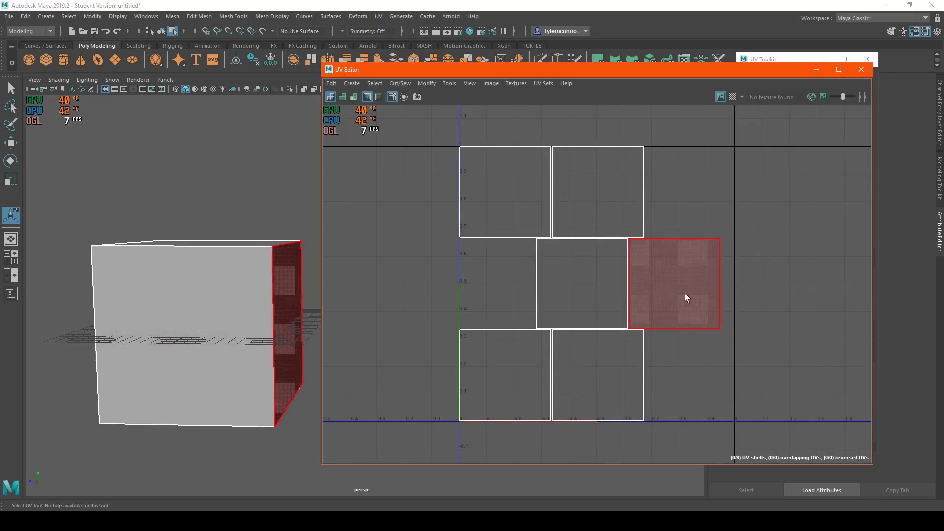
- Sew the UVs along the two adjacent top edges that meet at the cube's nearest corner
alt+drag(190, 227, 130, 239)
right_drag(186, 246, 176, 198)
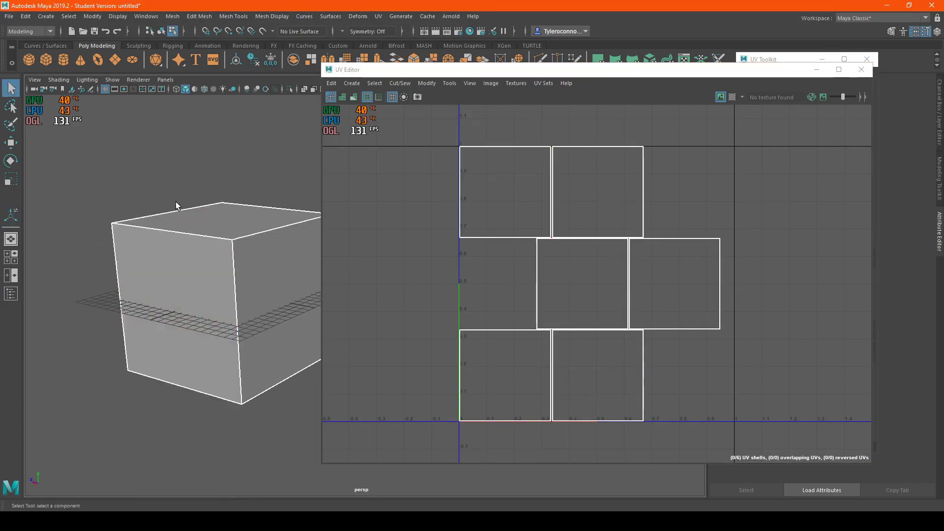
click(206, 233)
alt+drag(209, 233, 266, 235)
shift+click(268, 235)
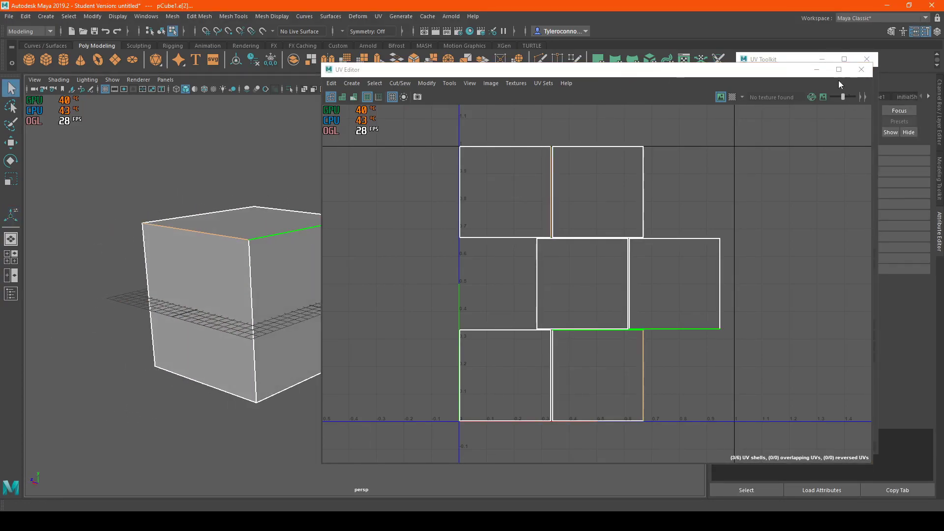
click(778, 61)
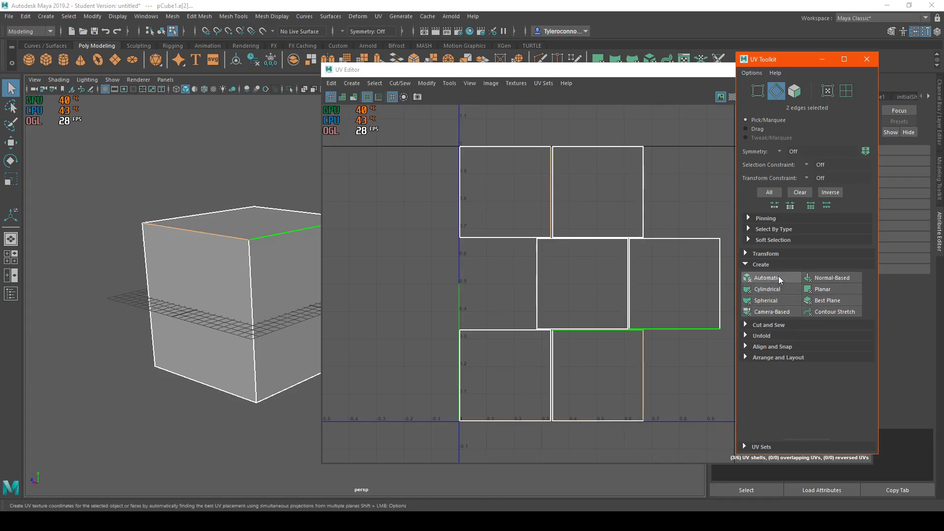
click(748, 326)
click(777, 348)
scroll(200, 238, up, 3)
alt+drag(200, 238, 257, 261)
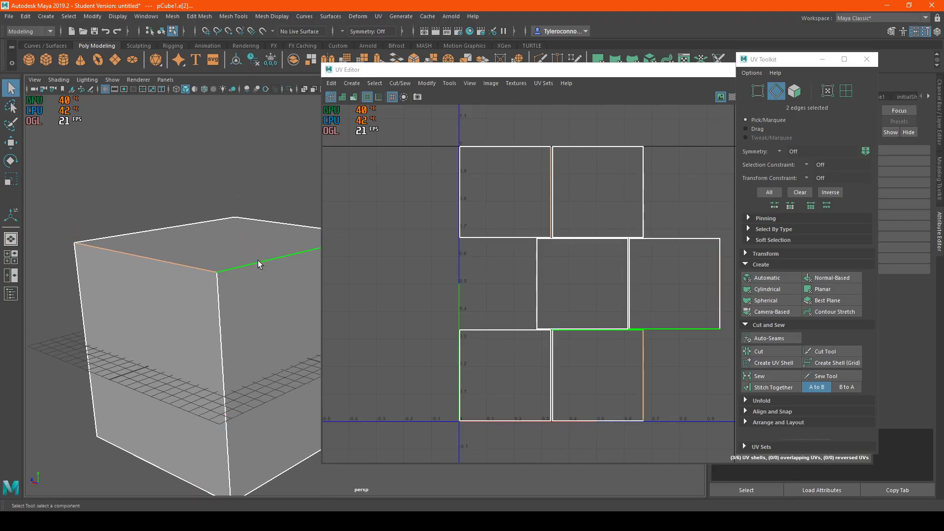
click(762, 380)
- Examine the sewn edges on the cube and compare them with the joined shells in the UV layout
click(123, 185)
alt+middle_drag(175, 258, 191, 251)
alt+drag(179, 244, 156, 240)
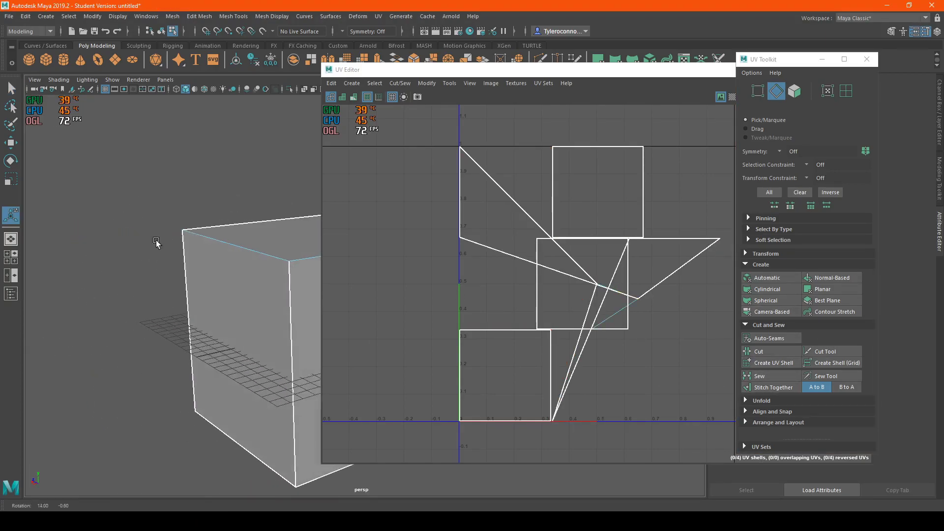
alt+middle_drag(293, 255, 160, 253)
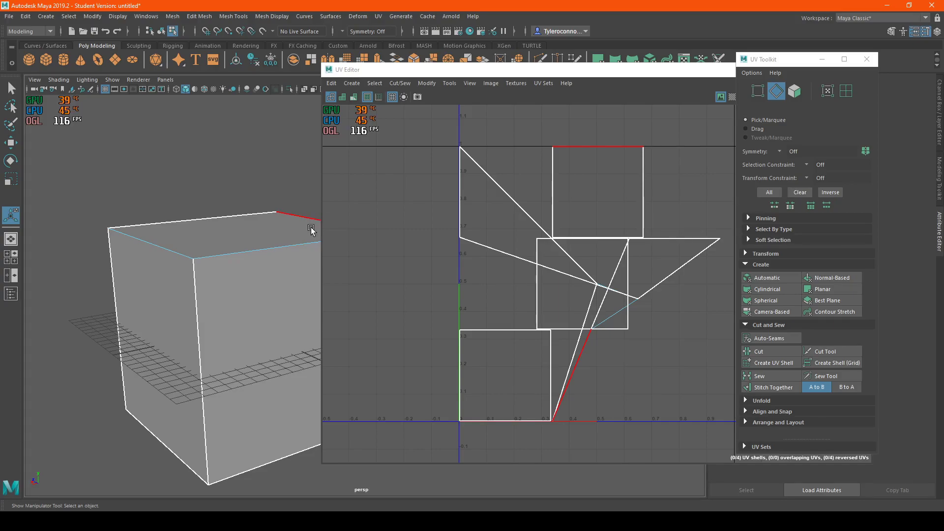
scroll(160, 162, down, 2)
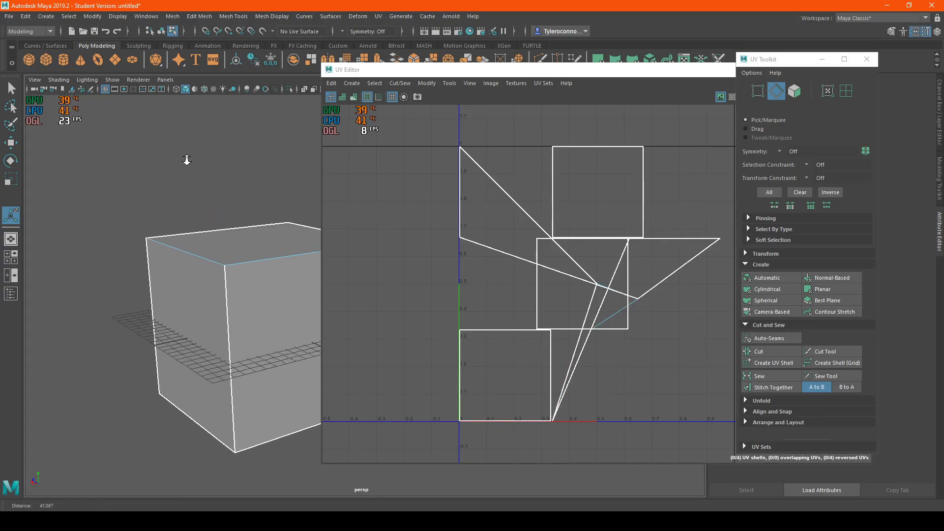
scroll(172, 162, up, 3)
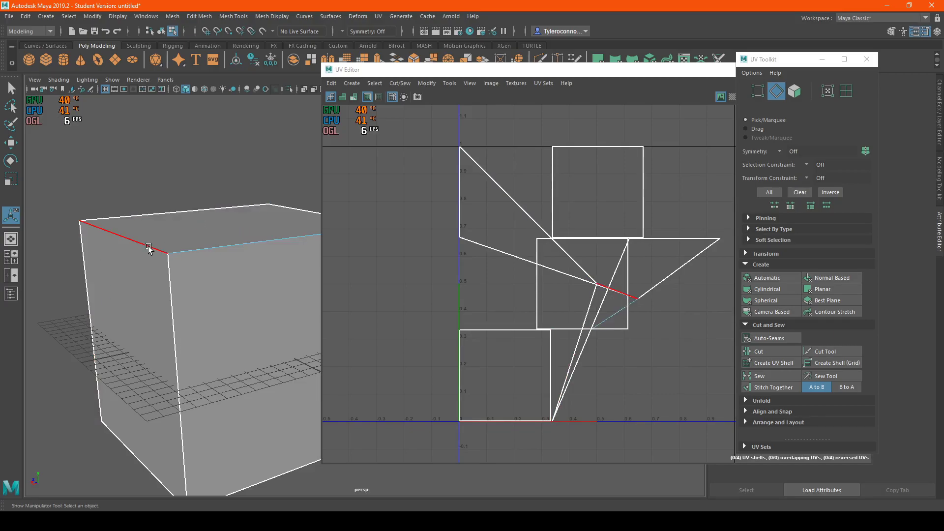
scroll(211, 306, down, 1)
alt+middle_drag(203, 304, 169, 355)
scroll(110, 329, up, 2)
alt+drag(109, 329, 154, 325)
alt+middle_drag(153, 325, 608, 258)
scroll(148, 253, down, 2)
alt+middle_drag(289, 247, 156, 252)
- Cut the UVs along the two sewn top edges of the cube
click(163, 276)
shift+click(265, 272)
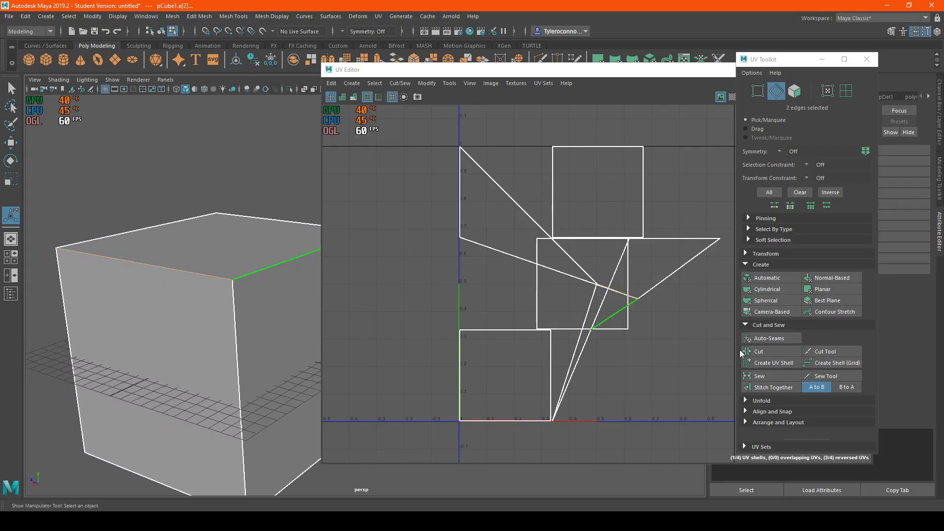
alt+middle_drag(213, 268, 178, 266)
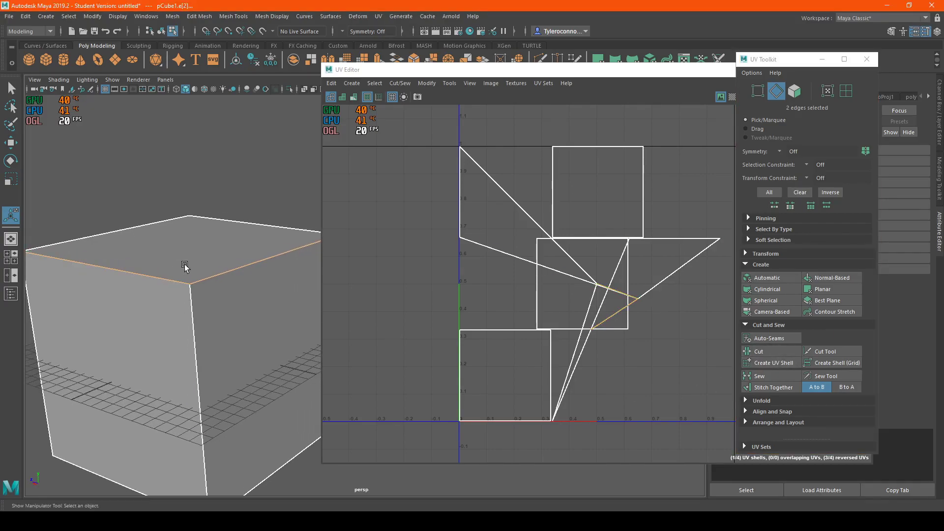
- Select all of the cube's UV shells in the UV Editor and unfold them
mouse_move(200, 250)
right_down()
mouse_move(189, 272)
mouse_move(200, 244)
right_up()
click(562, 200)
right_drag(565, 203, 558, 186)
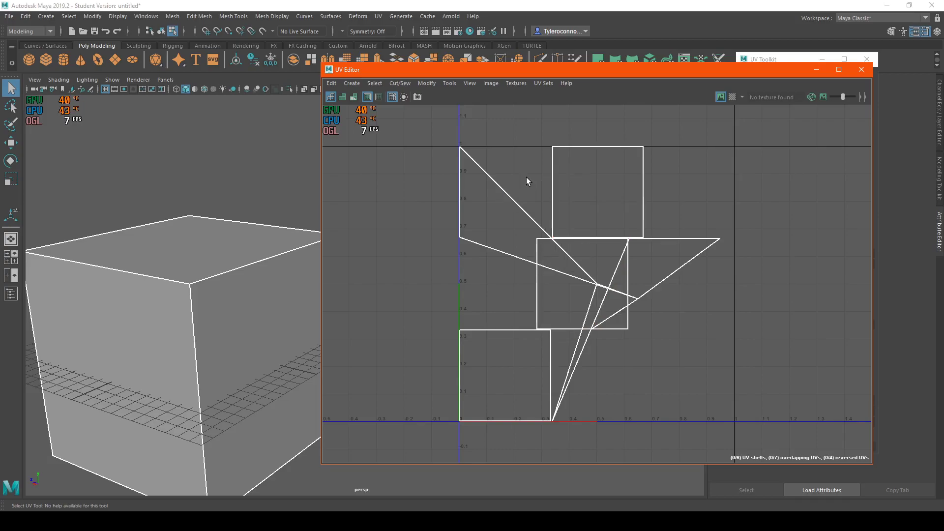
drag(406, 135, 735, 430)
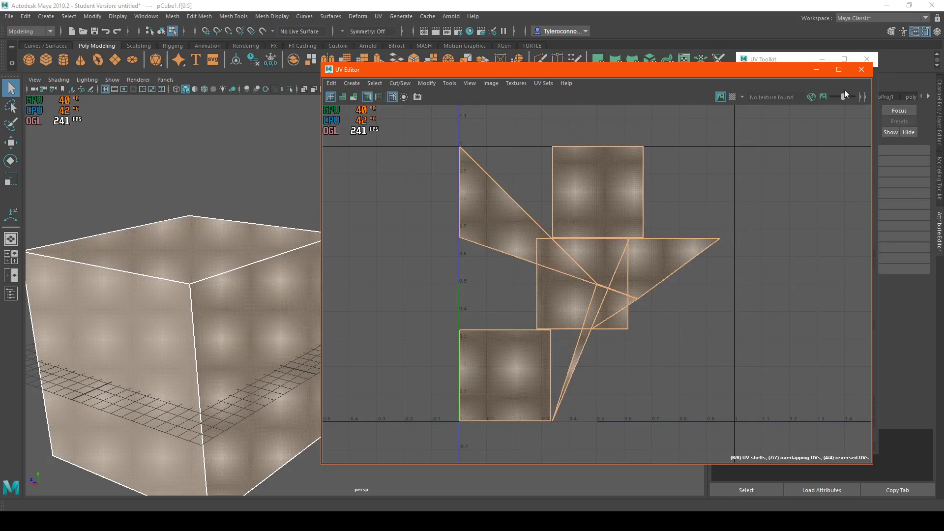
drag(767, 58, 794, 57)
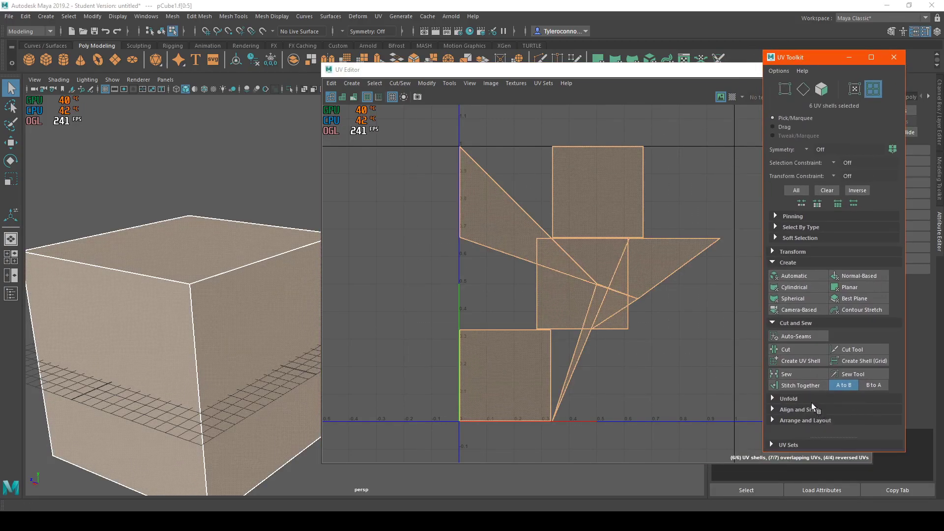
click(776, 323)
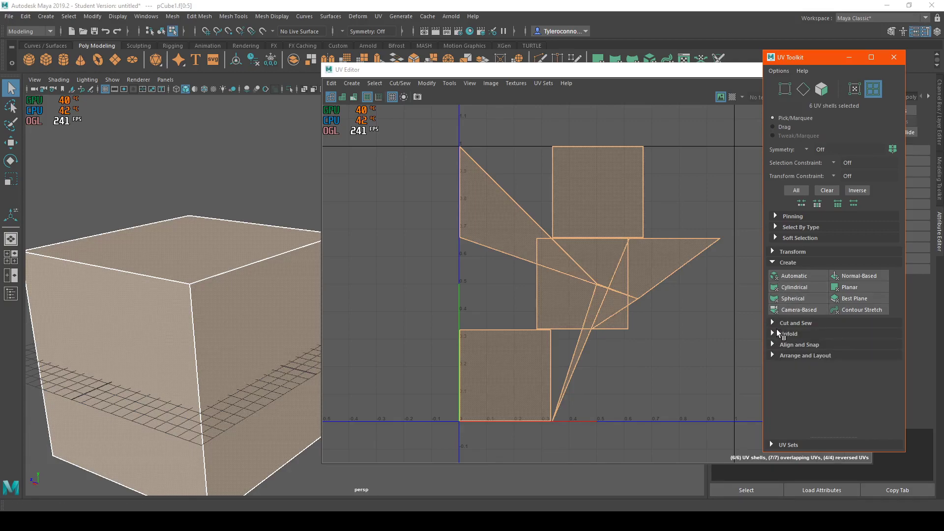
click(776, 333)
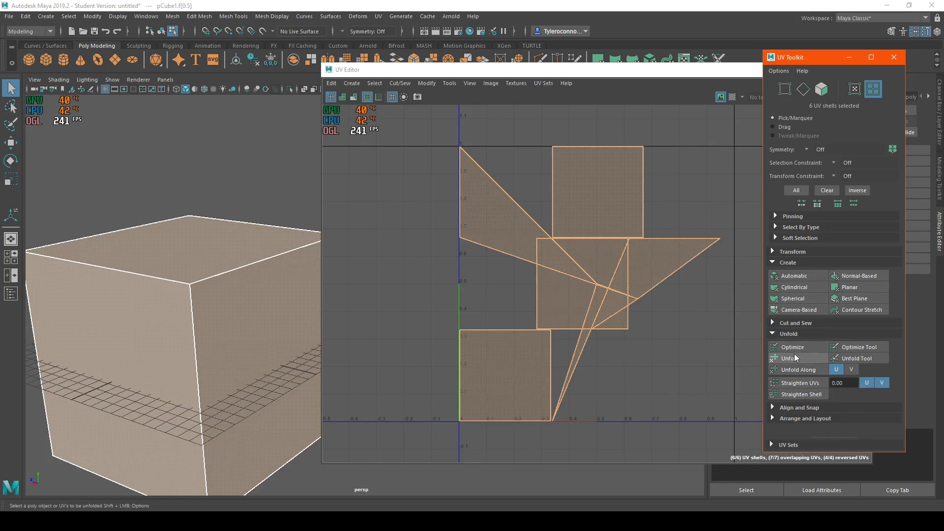
click(795, 353)
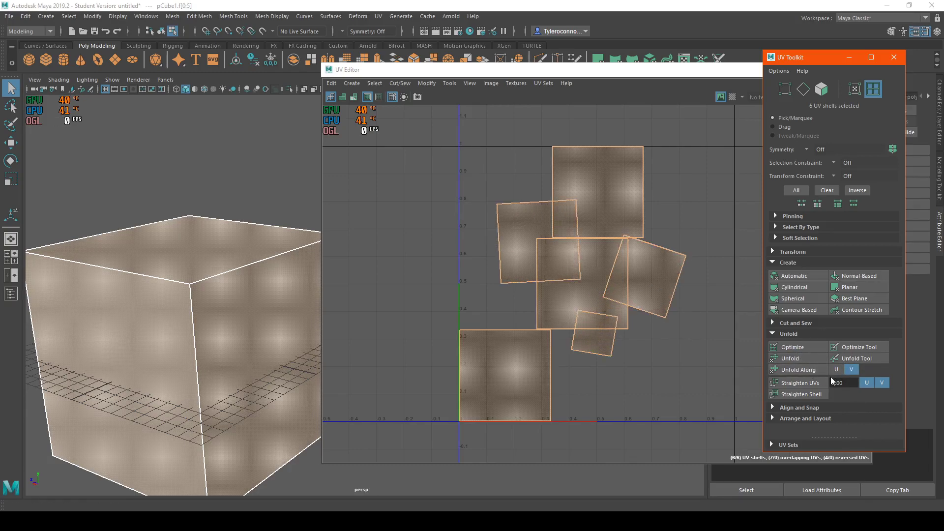
scroll(605, 310, down, 2)
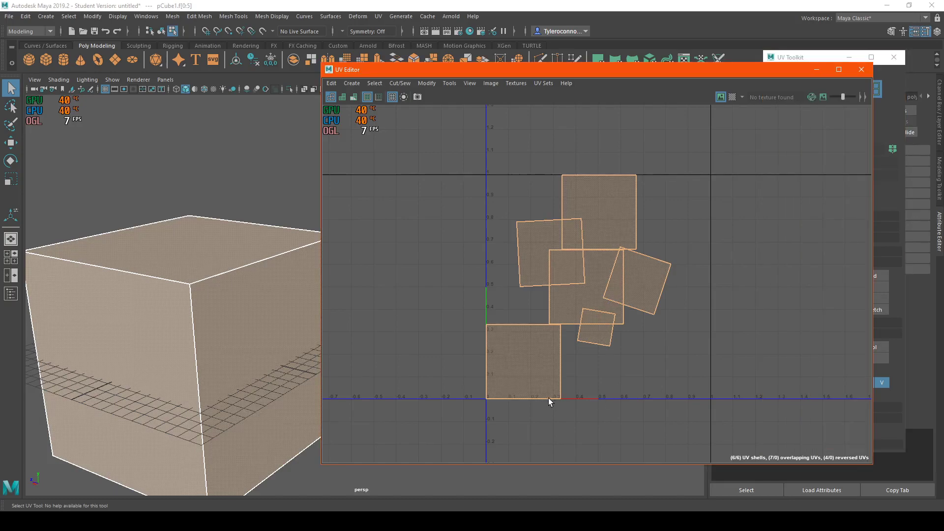
click(878, 63)
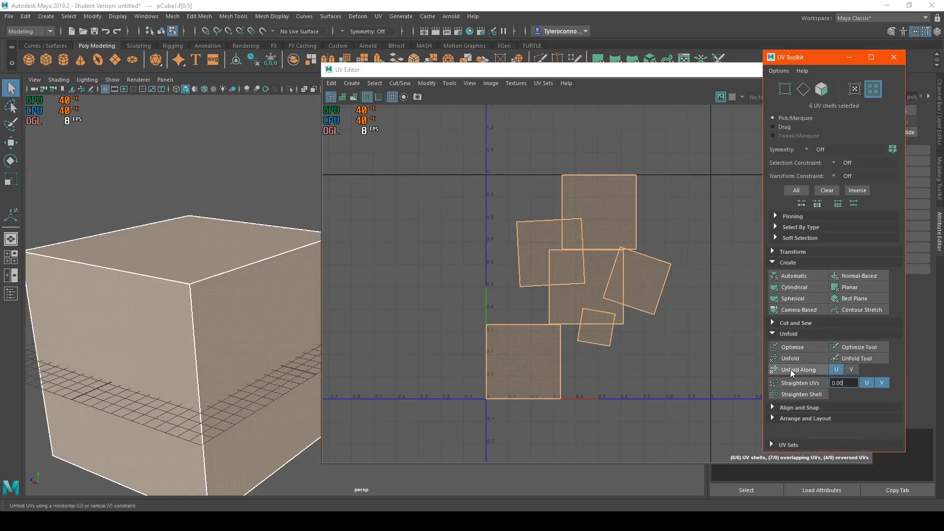
- Rotate the slightly tilted upper-left UV shell square and move it against the left border of the UV tile
mouse_move(557, 157)
right_down()
mouse_move(501, 167)
mouse_move(553, 153)
right_up()
alt+right_drag(620, 283, 453, 285)
click(529, 260)
key(e)
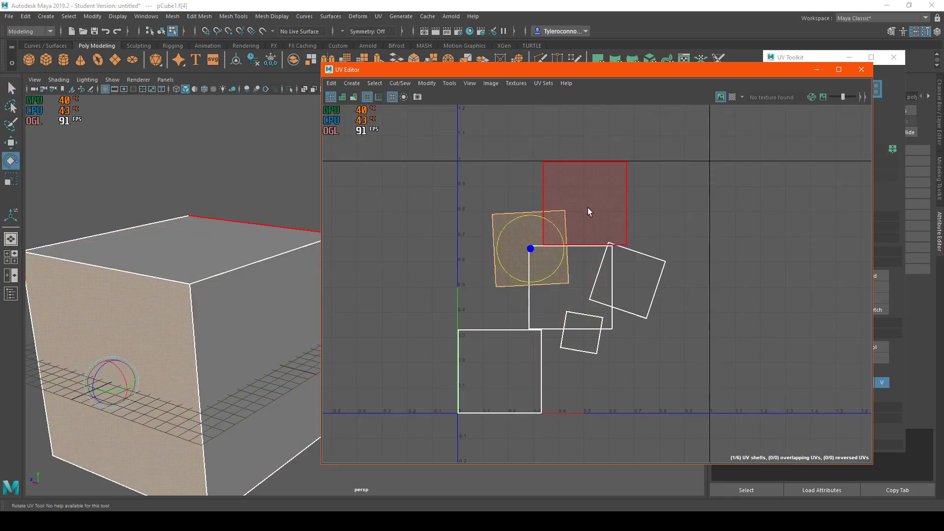
drag(539, 217, 543, 222)
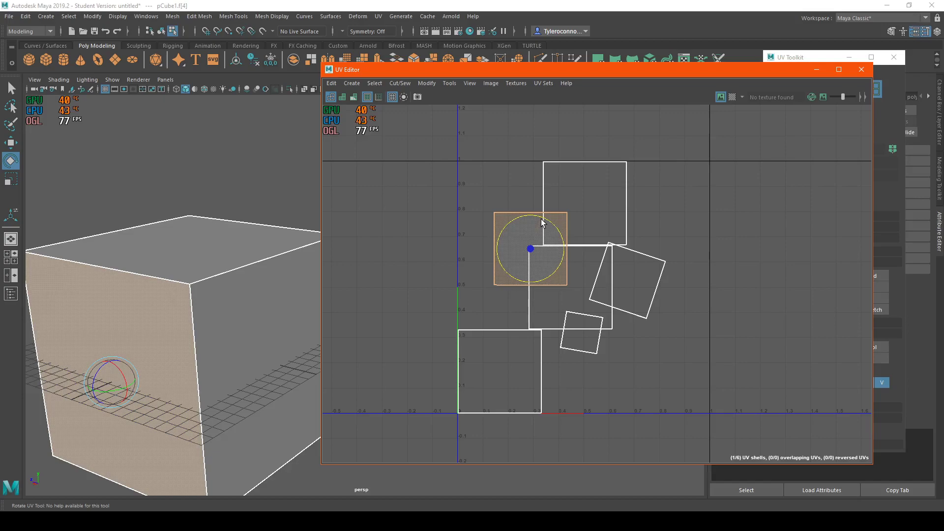
key(w)
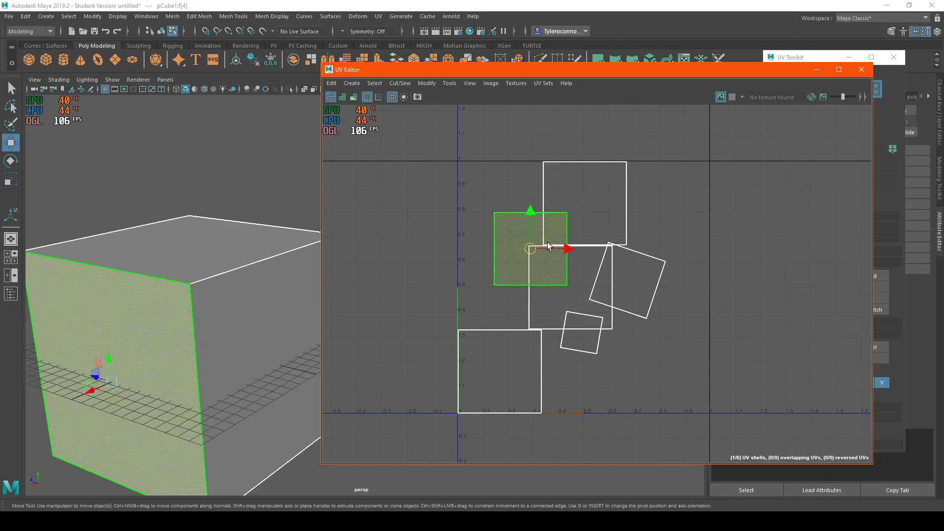
drag(557, 249, 565, 354)
- Move the large central UV shell into the lower-right corner of the UV tile
click(566, 290)
drag(608, 375, 706, 376)
drag(667, 347, 668, 339)
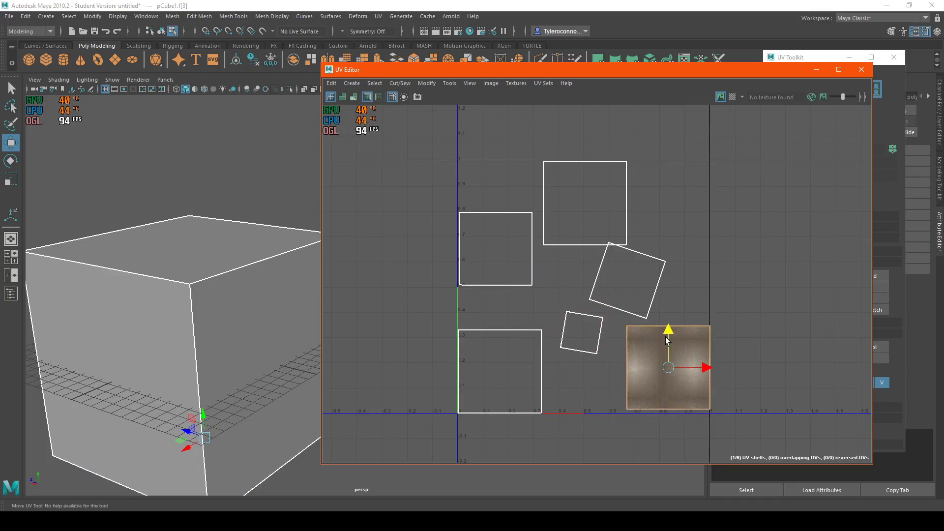
- Rotate the smallest UV shell square and move it down to the tile's bottom border, between the two large shells
click(581, 333)
key(e)
drag(586, 302, 589, 363)
key(w)
- Rotate the tilted shell of the cube's front-right face square and move it right, above the lower-right shell
click(639, 287)
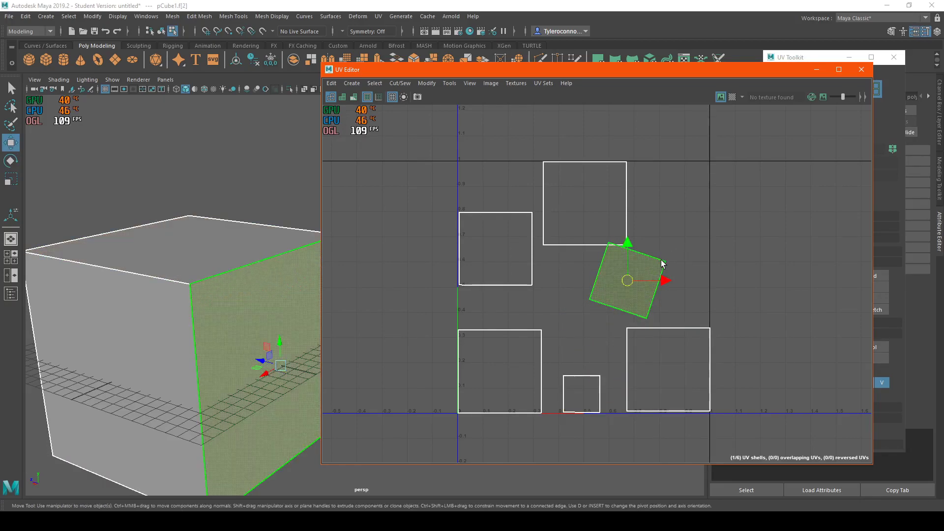
key(e)
drag(653, 251, 632, 245)
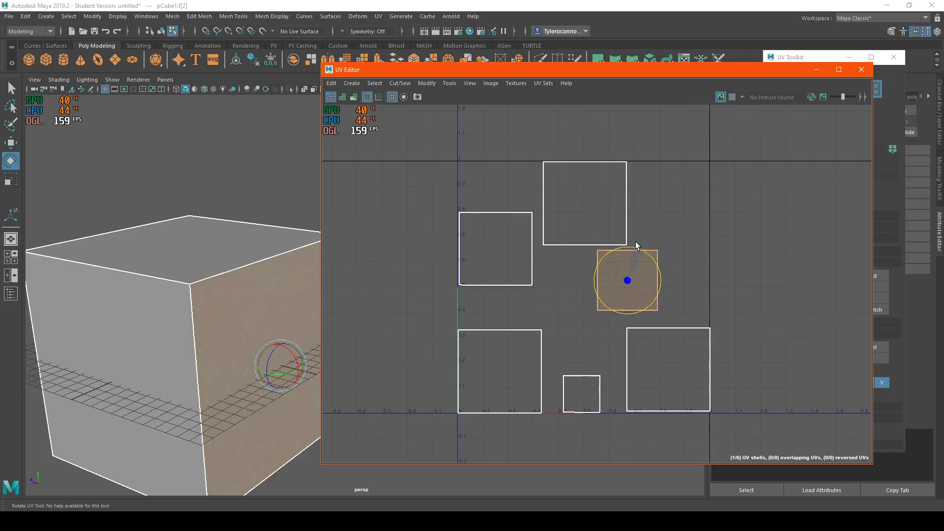
key(w)
key(e)
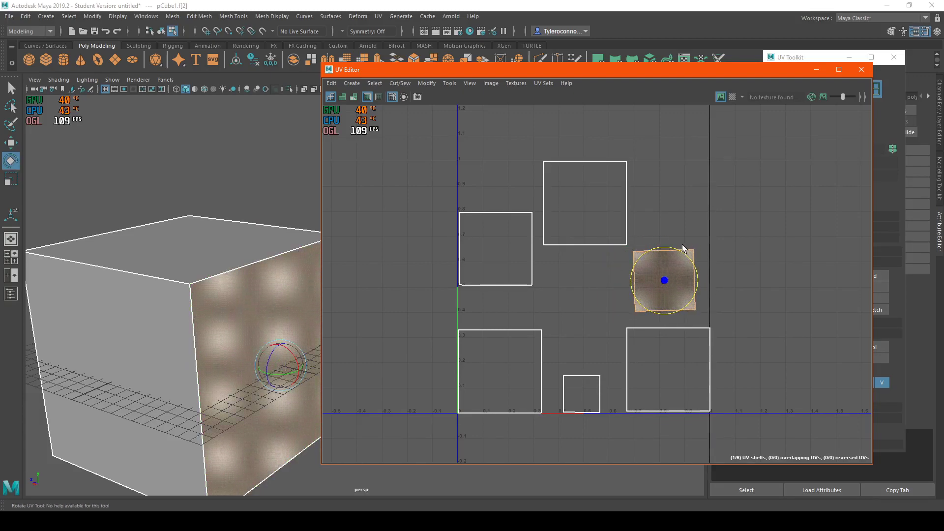
key(w)
mouse_move(668, 275)
mouse_down()
mouse_move(667, 291)
mouse_move(668, 269)
mouse_up()
alt+drag(96, 254, 197, 205)
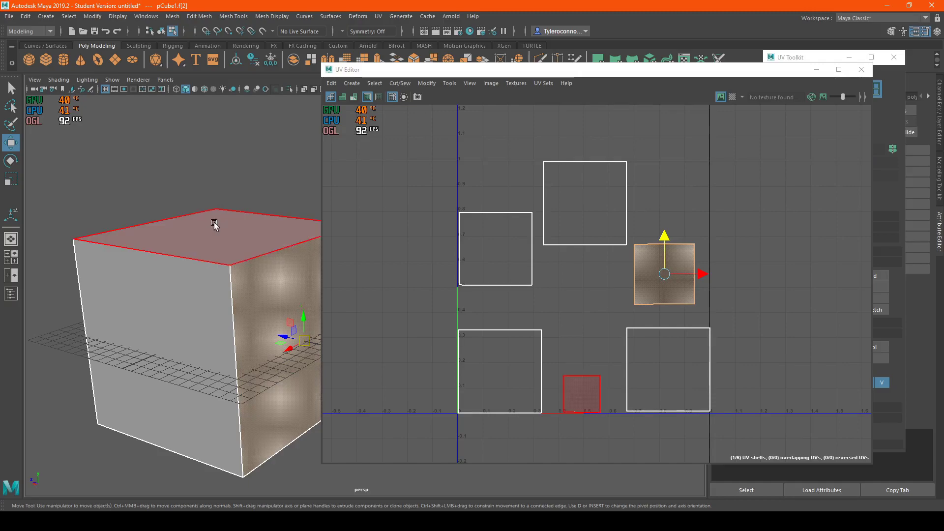
key(r)
drag(665, 274, 606, 258)
alt+drag(261, 192, 182, 220)
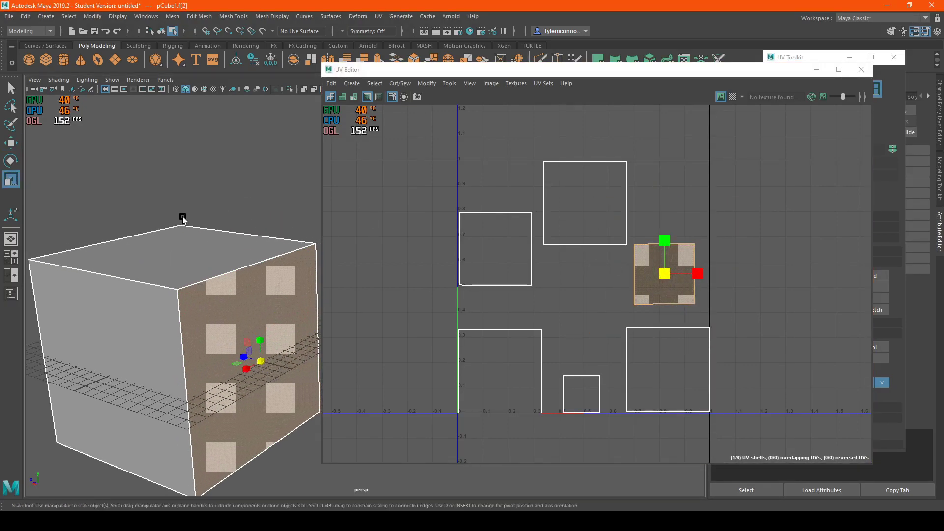
- Move the smallest UV shell up to the middle of the layout and scale it up close to the large shells' size
click(573, 399)
key(w)
drag(582, 355, 582, 269)
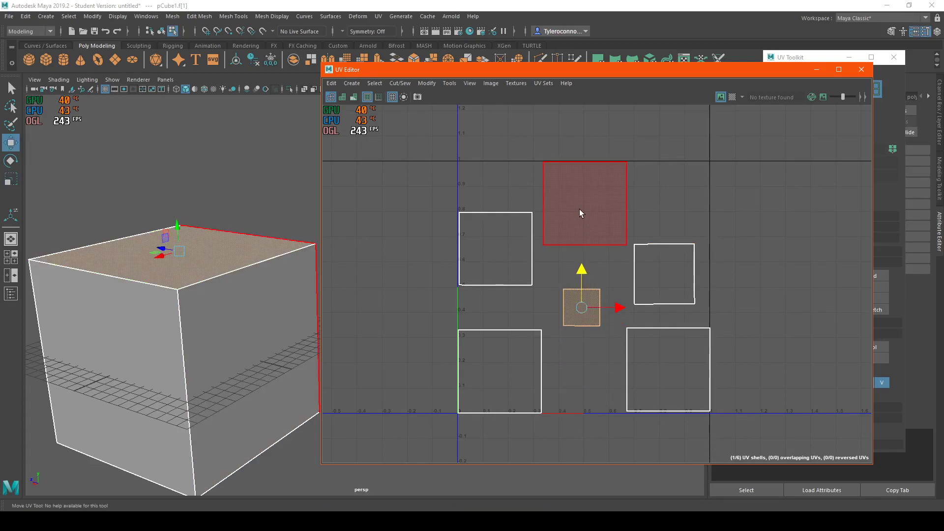
click(580, 213)
key(r)
click(579, 317)
drag(582, 307, 617, 308)
key(w)
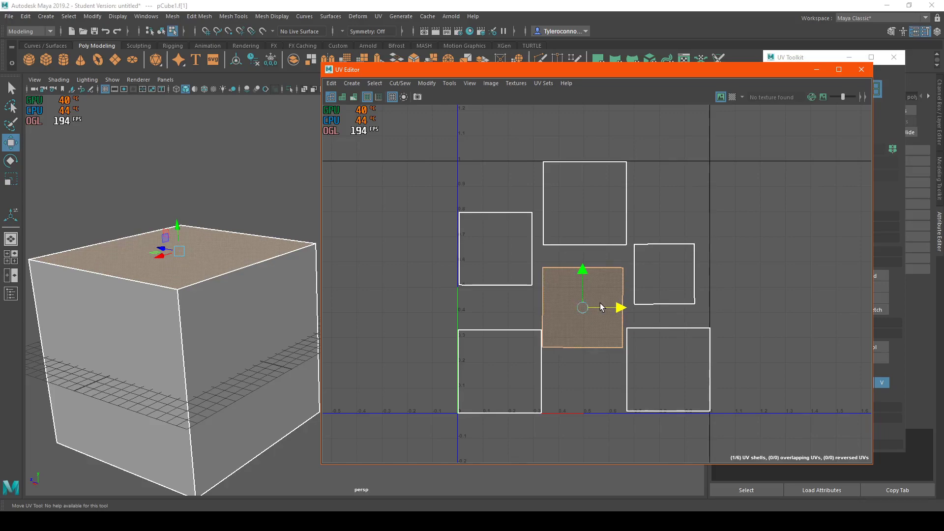
- Move the top-centre UV shell slightly down, away from the upper border of the UV tile
click(462, 247)
click(617, 233)
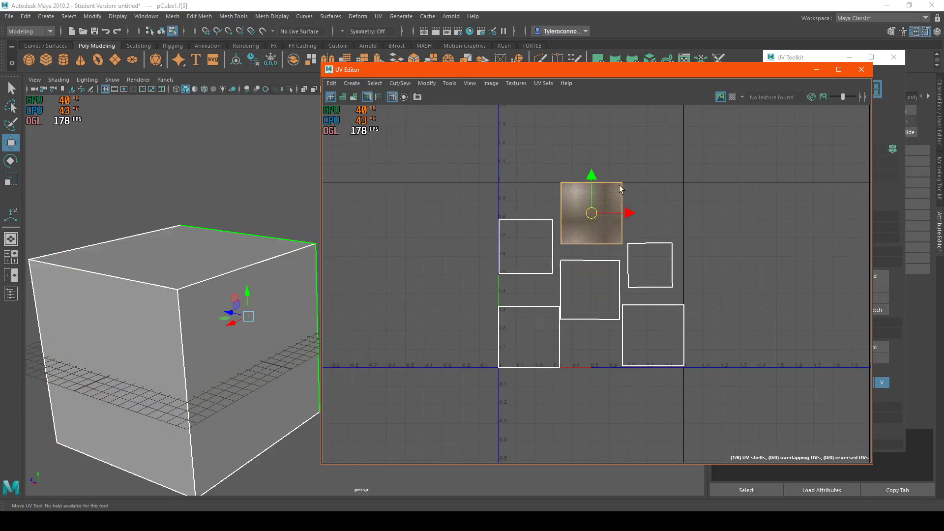
scroll(602, 250, up, 1)
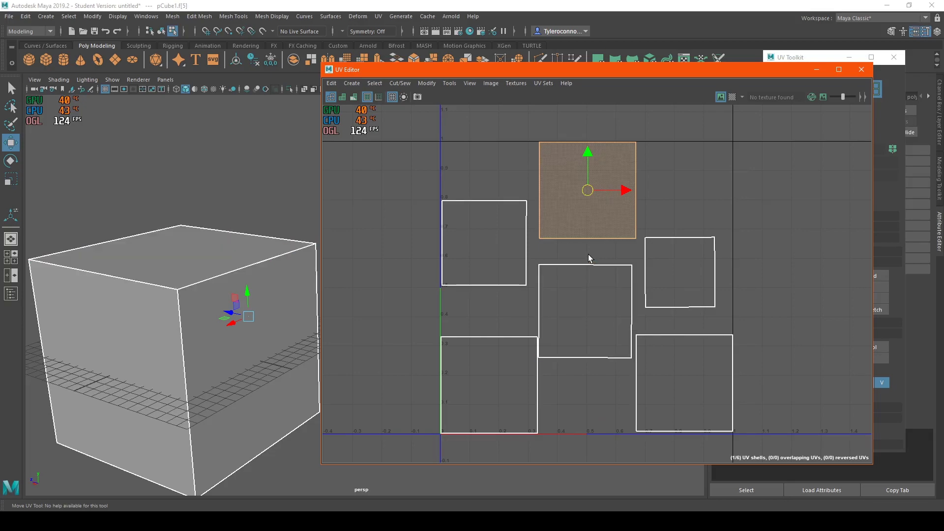
drag(590, 169, 590, 179)
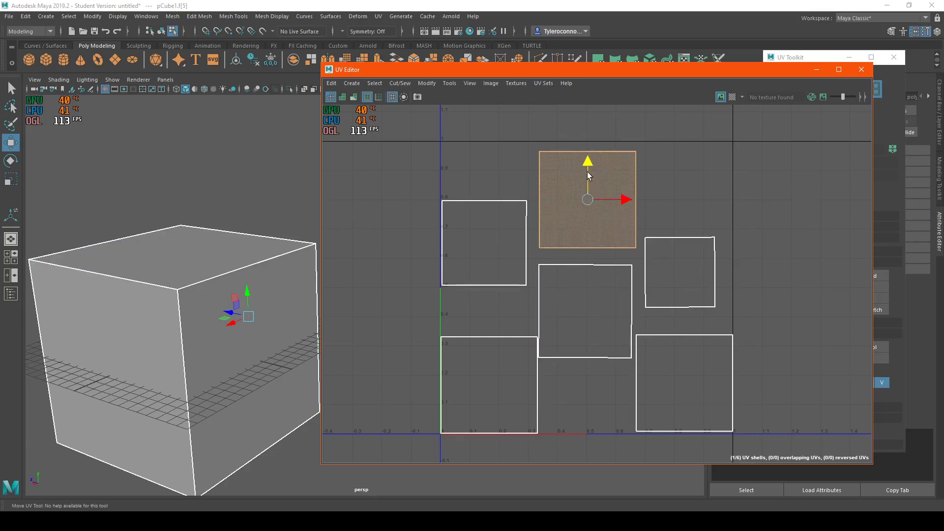
- Scale up the small right-hand UV shell and move it up beside the top-centre shell, inside the tile's right border
click(680, 273)
key(r)
drag(682, 273, 691, 276)
key(w)
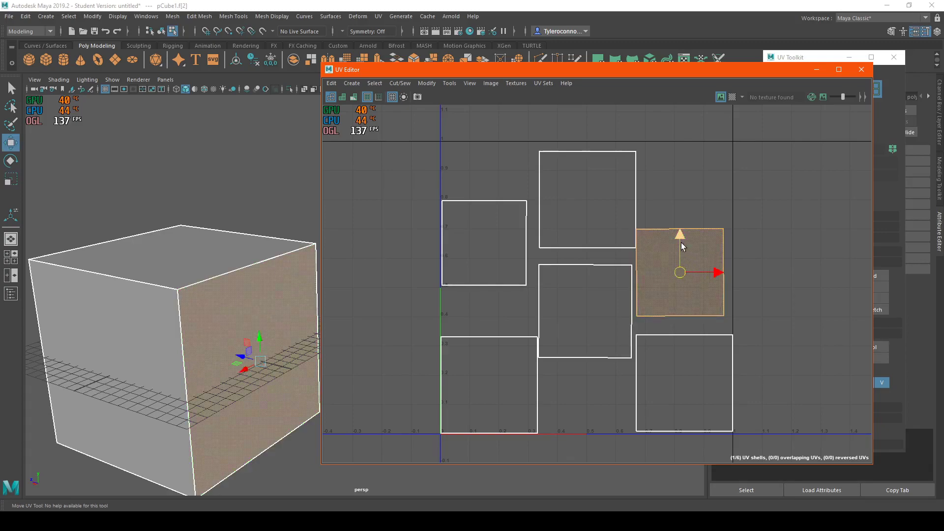
drag(681, 243, 680, 181)
drag(711, 211, 717, 210)
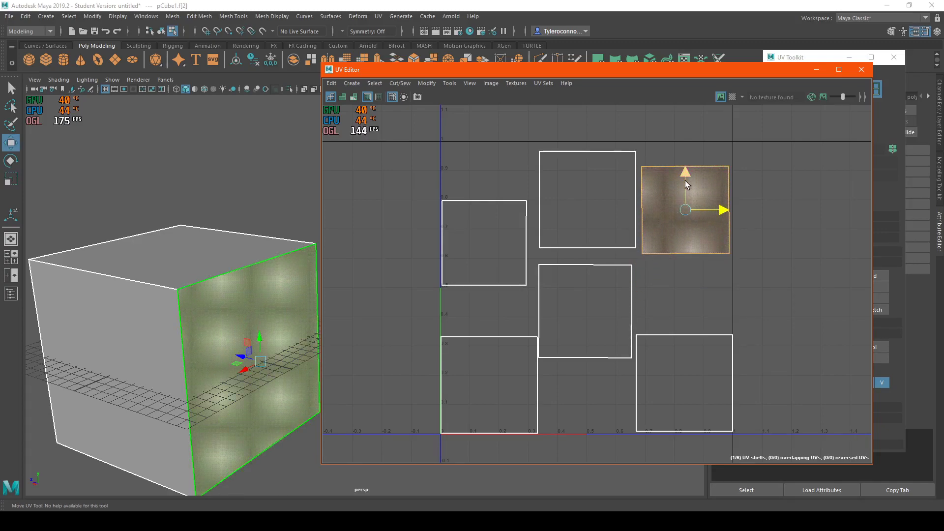
drag(686, 181, 686, 191)
- Move the lower-right UV shell up until it sits just beneath the upper-right shell
click(581, 300)
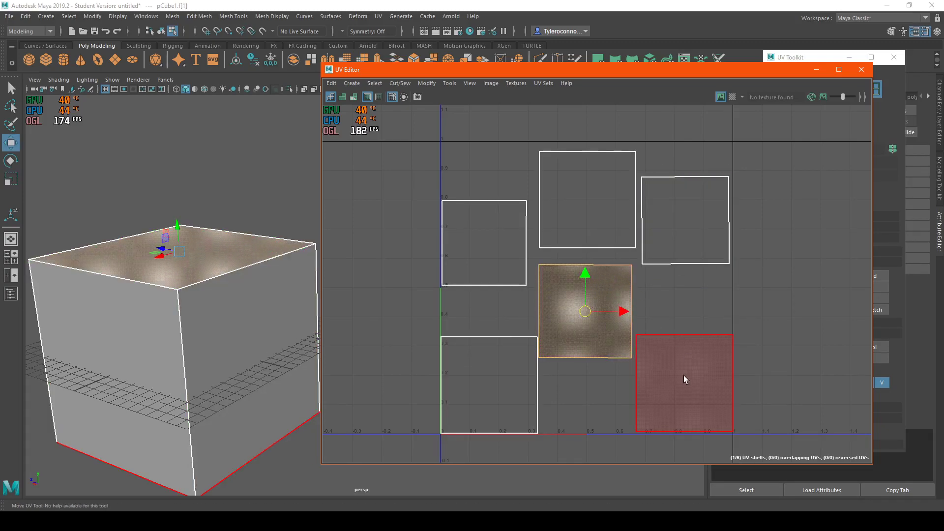
click(684, 376)
drag(685, 347, 684, 281)
- Move the top face's UV shell down beside the lower-left shell with a small gap, and rotate it straight
click(591, 281)
drag(590, 282, 591, 355)
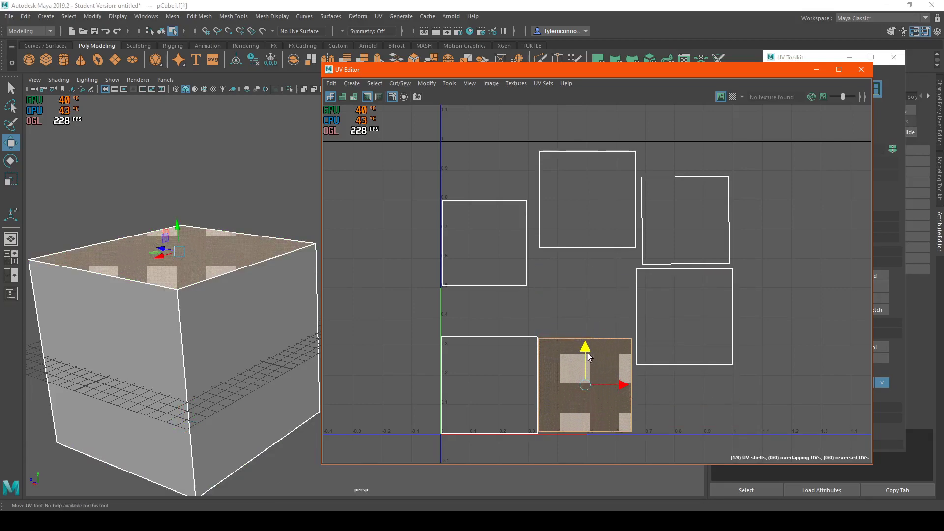
drag(620, 390, 624, 390)
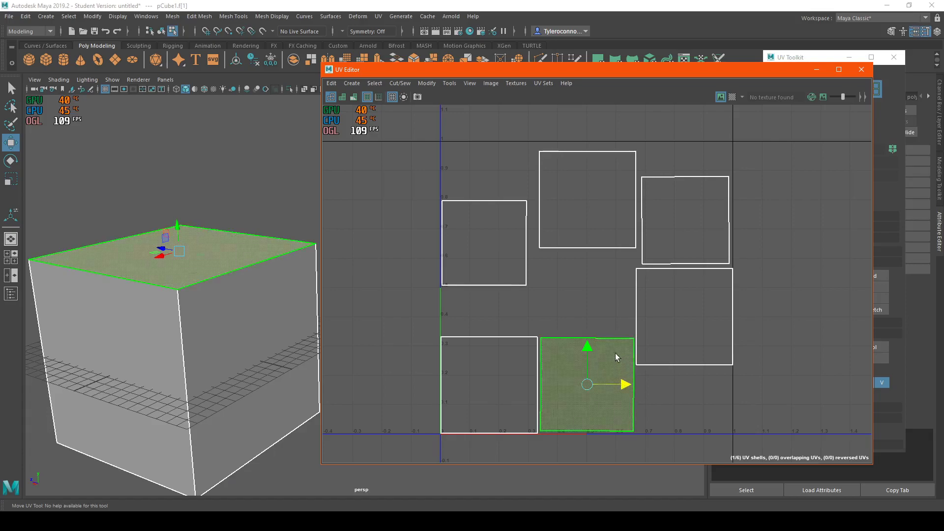
key(e)
drag(598, 353, 591, 347)
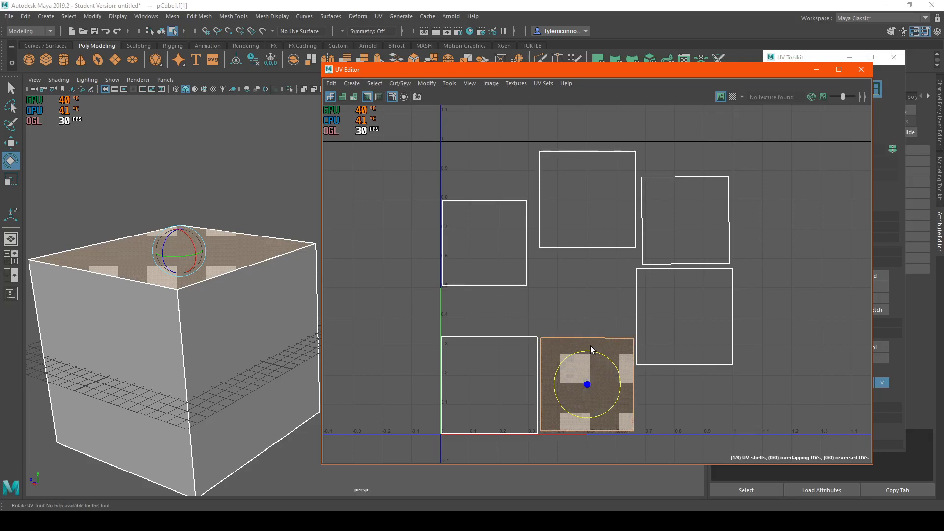
- Nudge the UV shell beneath the upper-right one slightly left, inside the tile's right border
alt+right_drag(261, 208, 192, 221)
right_drag(217, 250, 251, 240)
click(251, 295)
alt+middle_drag(527, 256, 474, 263)
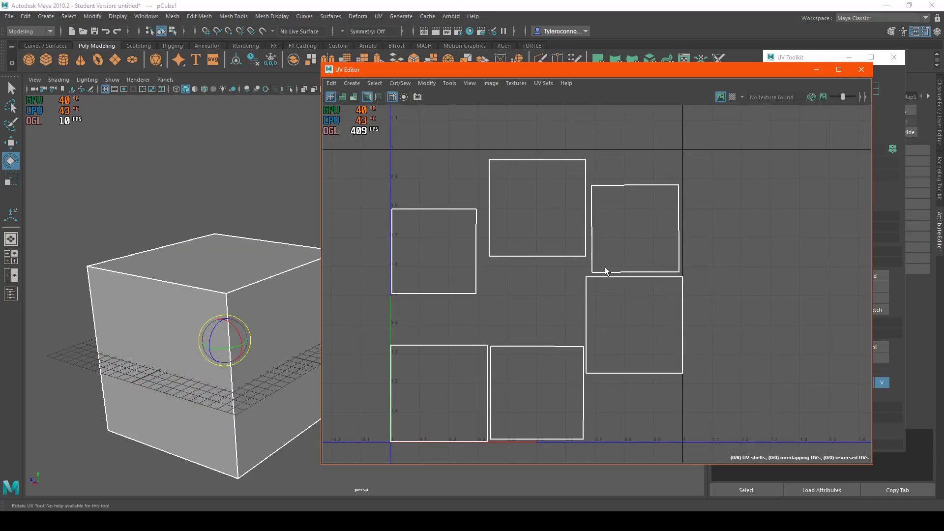
right_drag(626, 320, 581, 303)
click(634, 325)
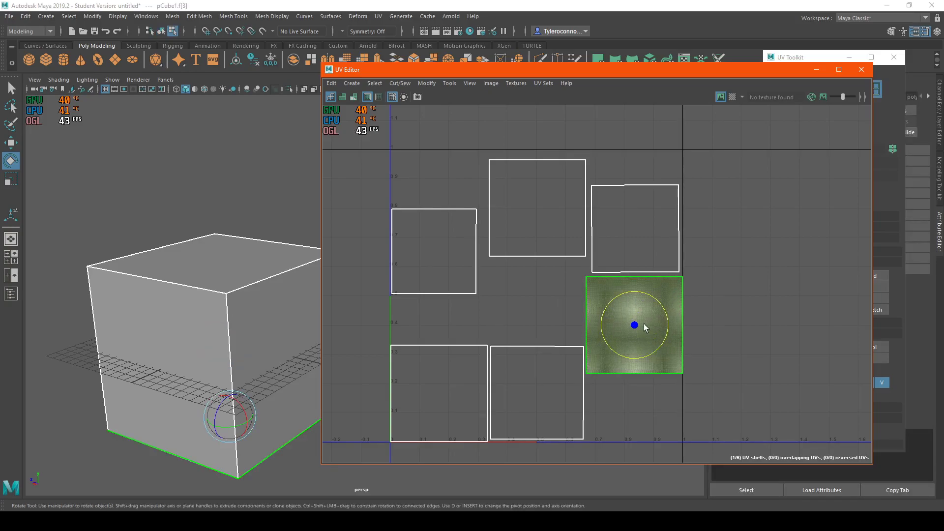
key(w)
drag(649, 323, 649, 322)
- Select all the arranged UV shells and open the UV Snapshot options
right_drag(603, 280, 560, 269)
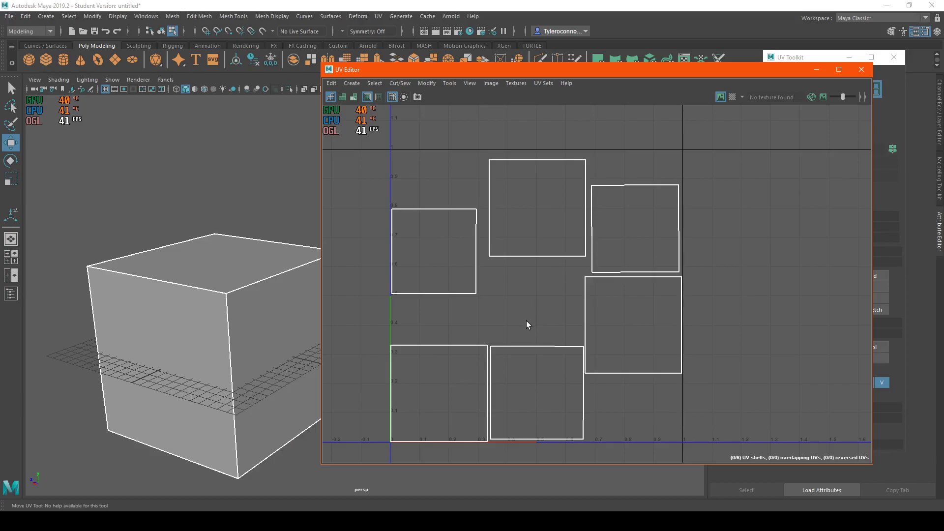
drag(368, 133, 778, 455)
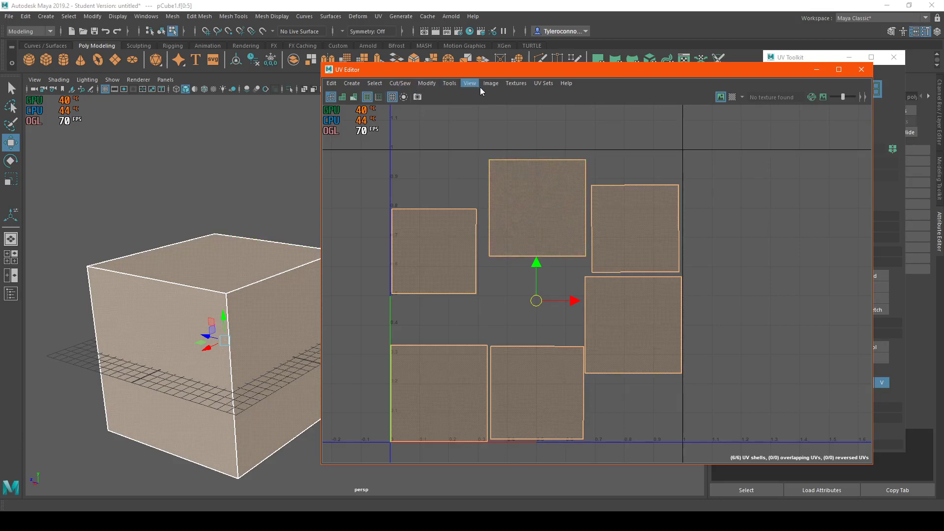
click(500, 84)
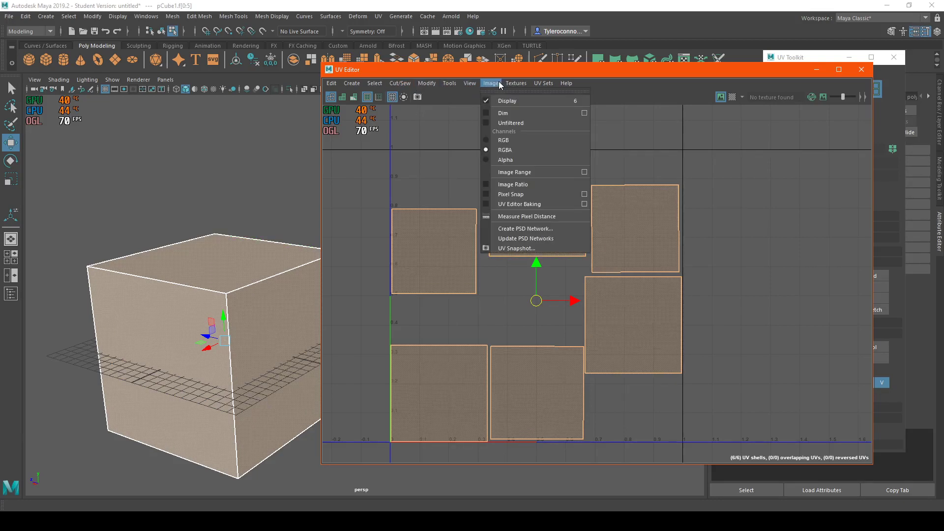
click(517, 249)
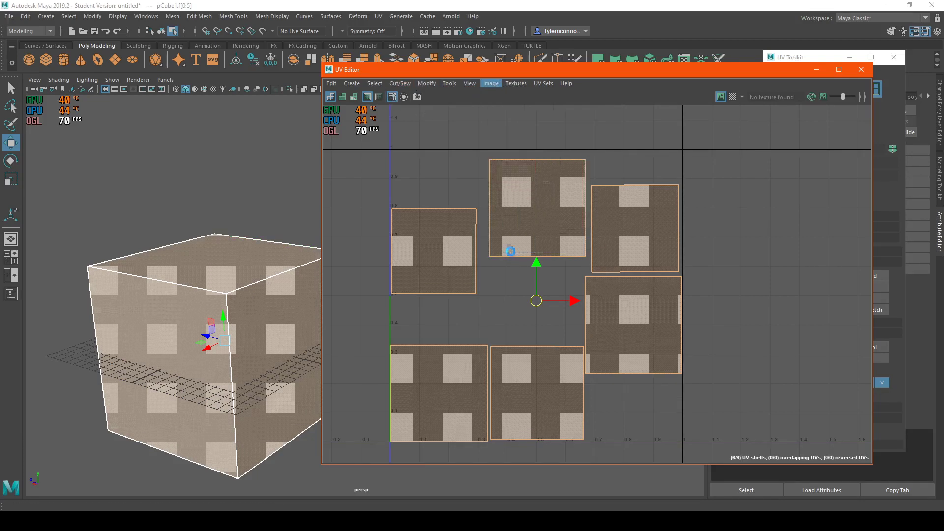
drag(0, 163, 473, 150)
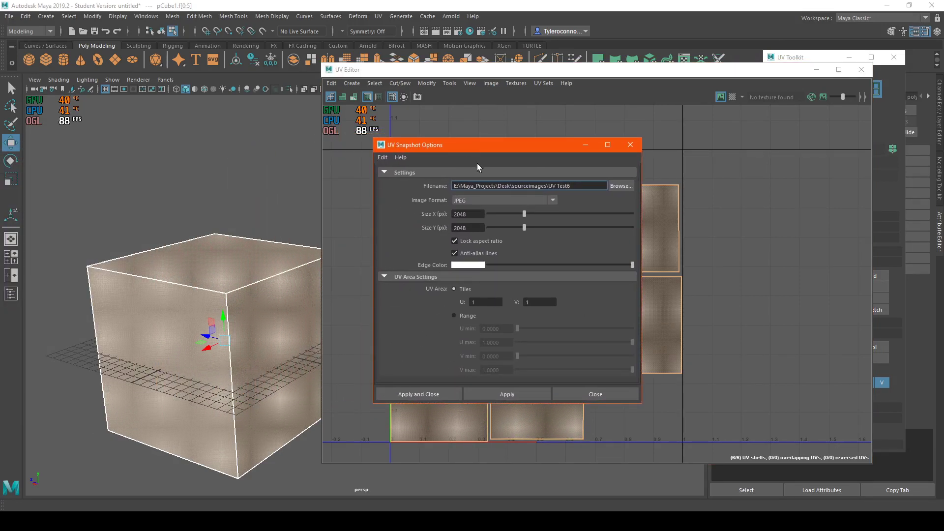
- Move the snapshot options aside and, in File Explorer, open the exported UV Test6.jpg from the Desk project's sourceimages folder
drag(482, 144, 609, 150)
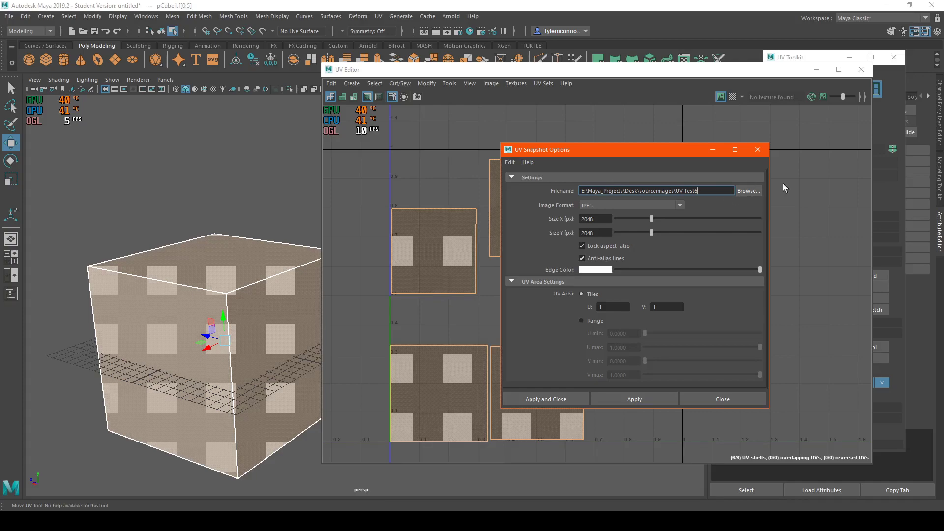
drag(594, 150, 586, 138)
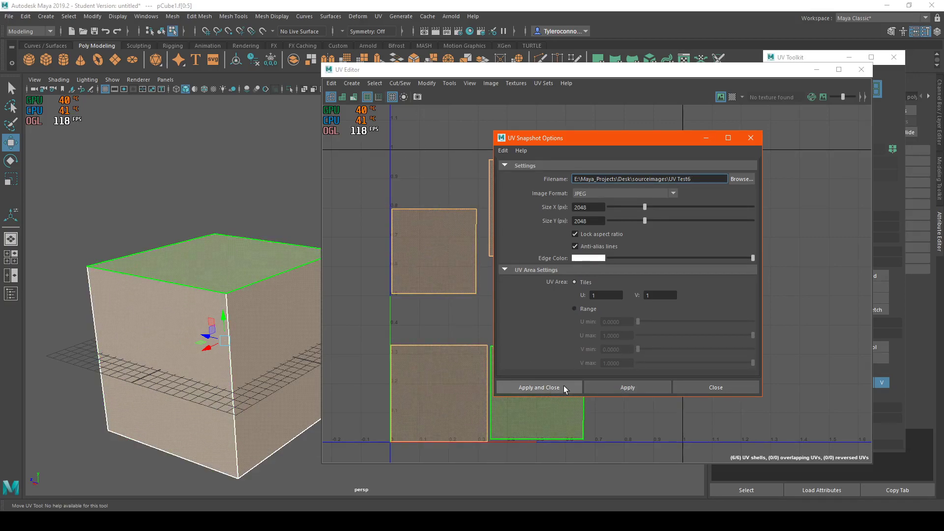
key(super+e)
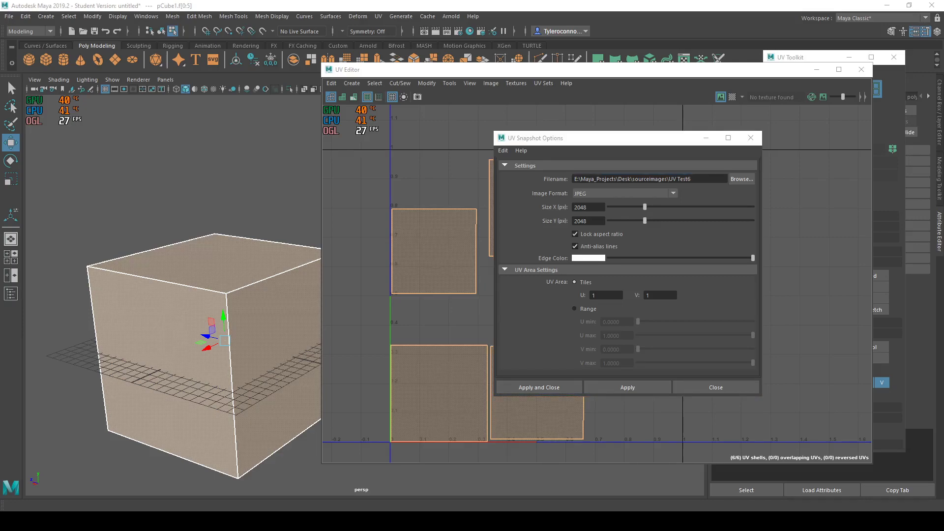
drag(527, 120, 472, 139)
click(302, 316)
double_click(409, 269)
double_click(402, 356)
double_click(443, 294)
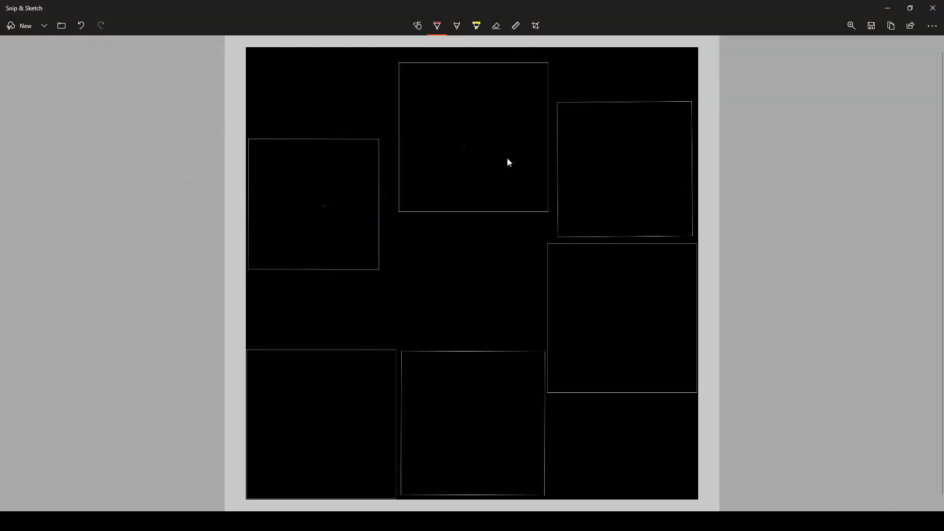
- Inspect the shell outlines in the exported UV Test6.jpg, reopening the image to discard the stray pen marks, and close it
key(ctrl+z)
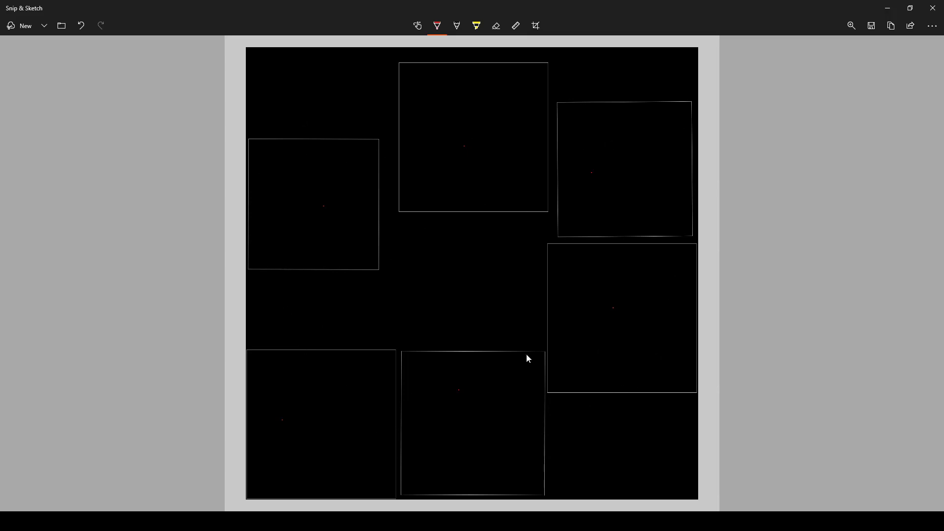
click(933, 8)
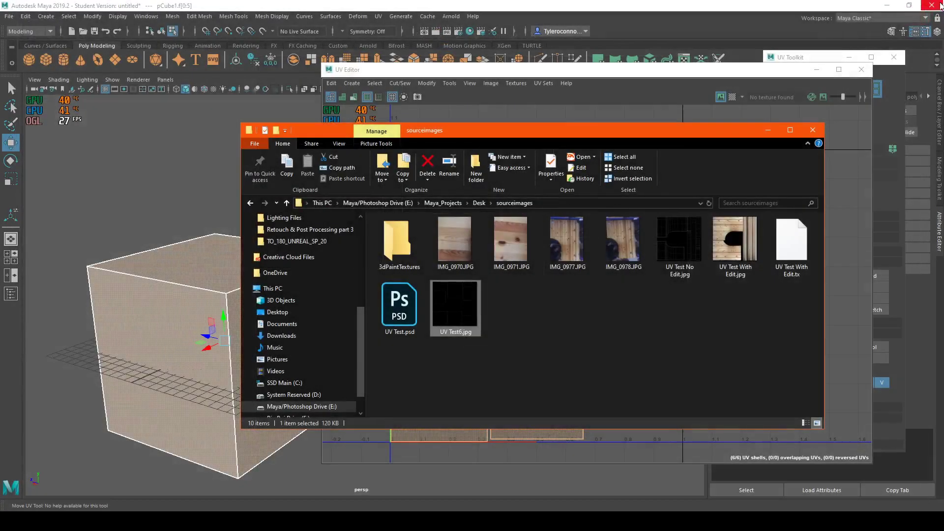
double_click(451, 315)
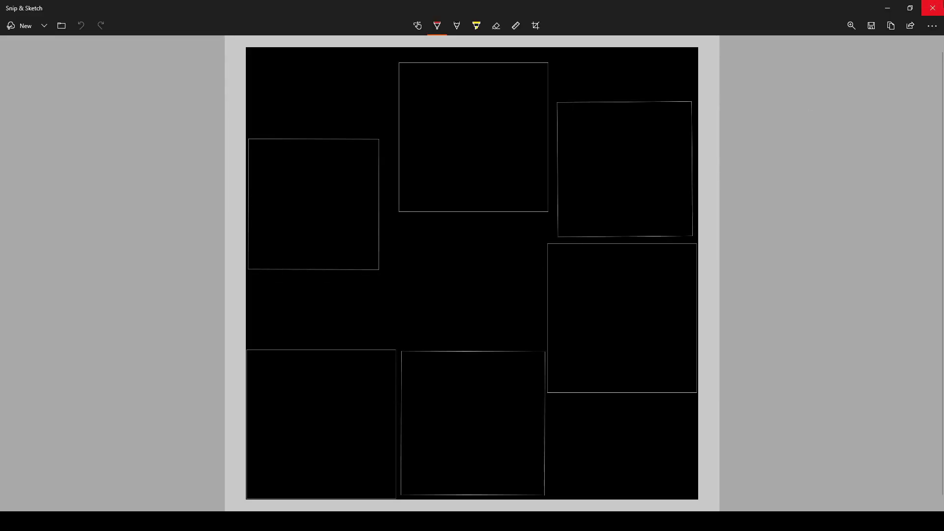
click(934, 7)
- Return to Maya, close the UV Snapshot options, and clear the UV Editor and UV Toolkit windows out of the way
click(770, 131)
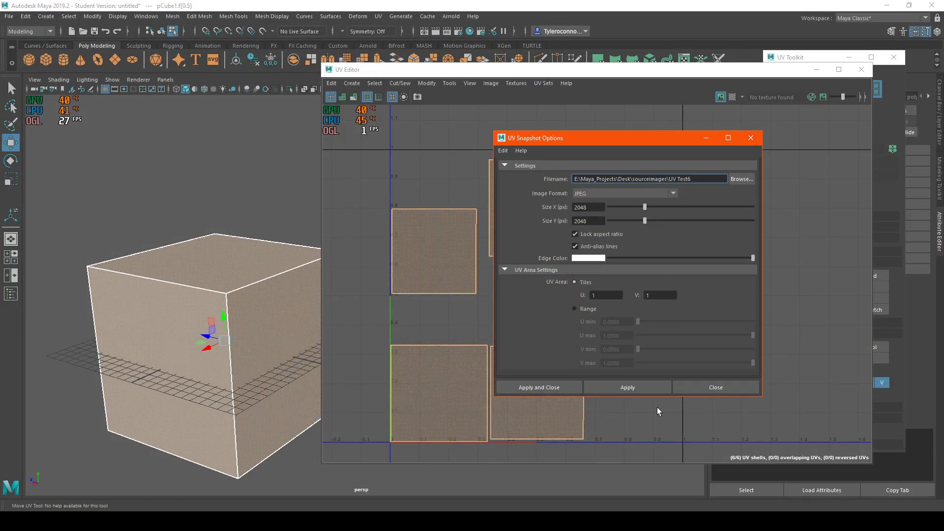
click(748, 387)
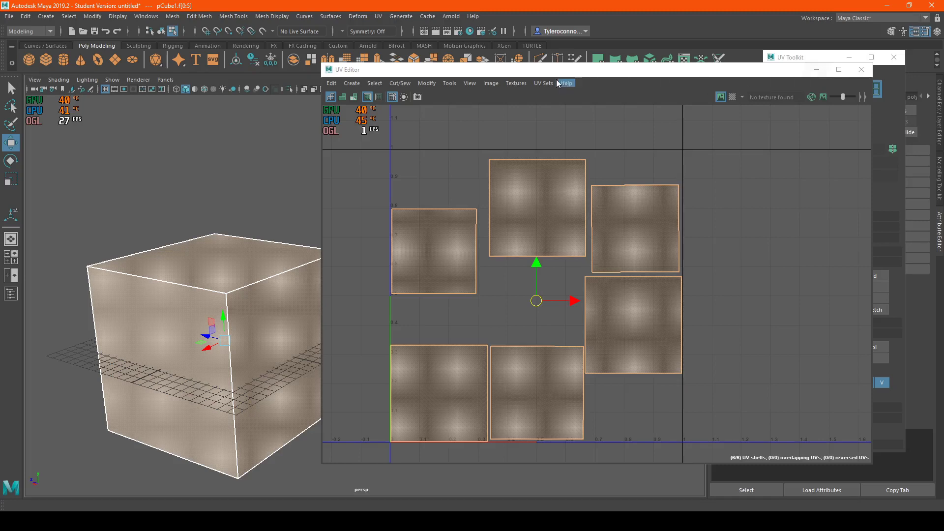
click(819, 70)
drag(797, 58, 1, 148)
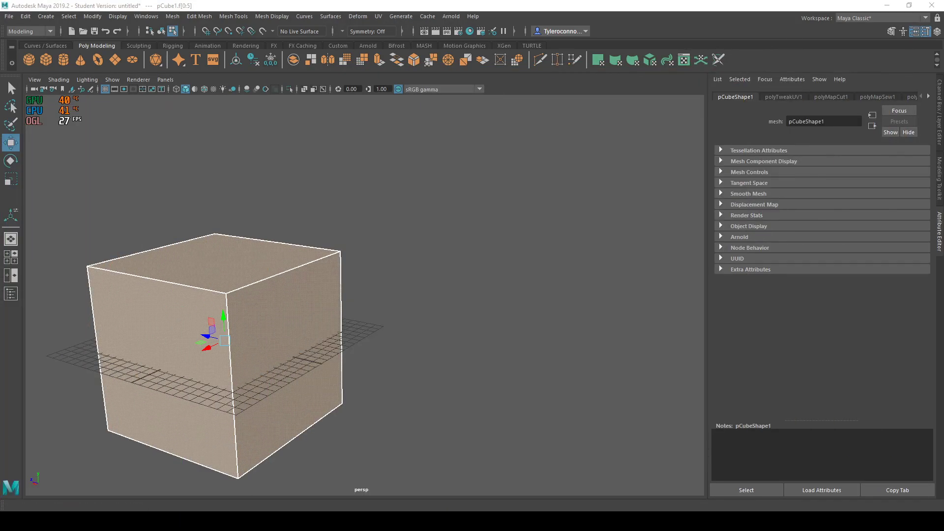
- Return the cube from face selection to object mode and deselect it
scroll(405, 274, down, 4)
alt+middle_drag(361, 271, 448, 276)
scroll(318, 269, up, 5)
right_drag(320, 250, 371, 237)
click(511, 192)
alt+drag(615, 204, 544, 211)
alt+middle_drag(544, 280, 388, 242)
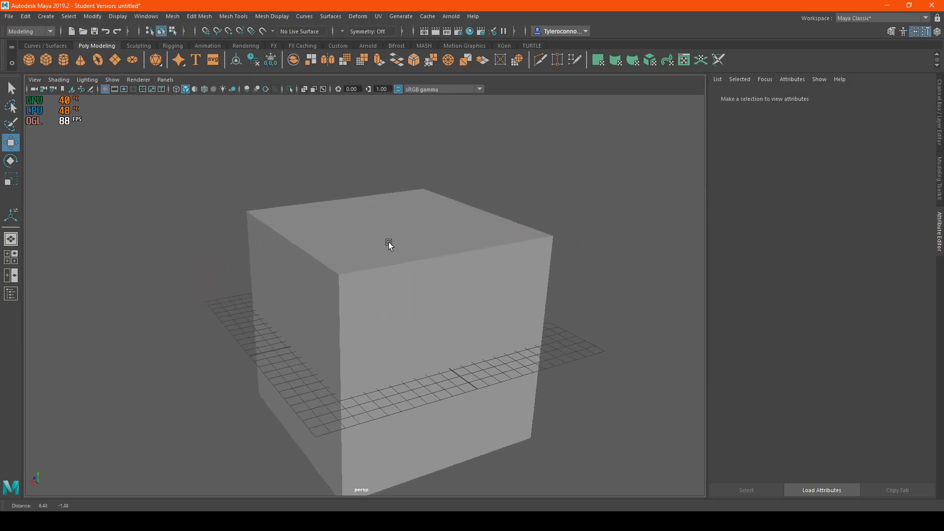
scroll(388, 269, down, 3)
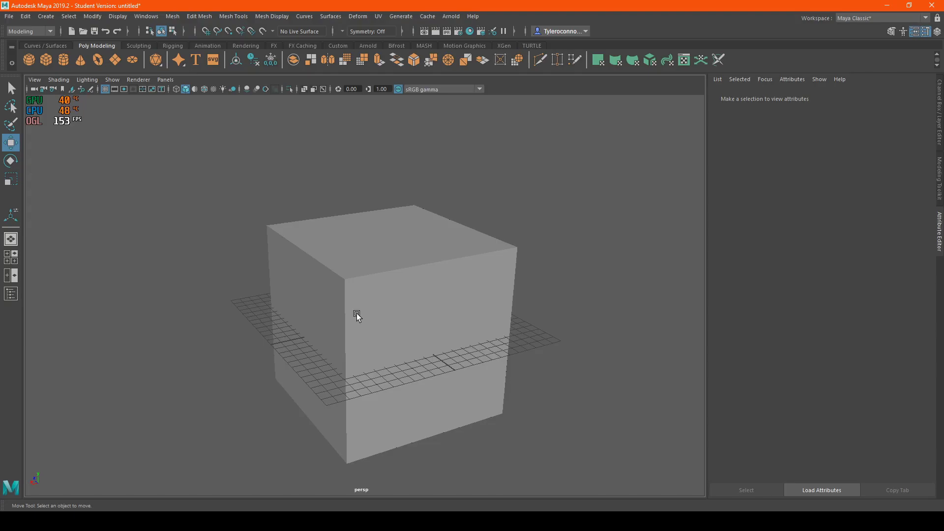
- Switch to Photoshop and open UV Test6.jpg from the Maya_Projects Desk sourceimages folder
click(230, 521)
click(231, 522)
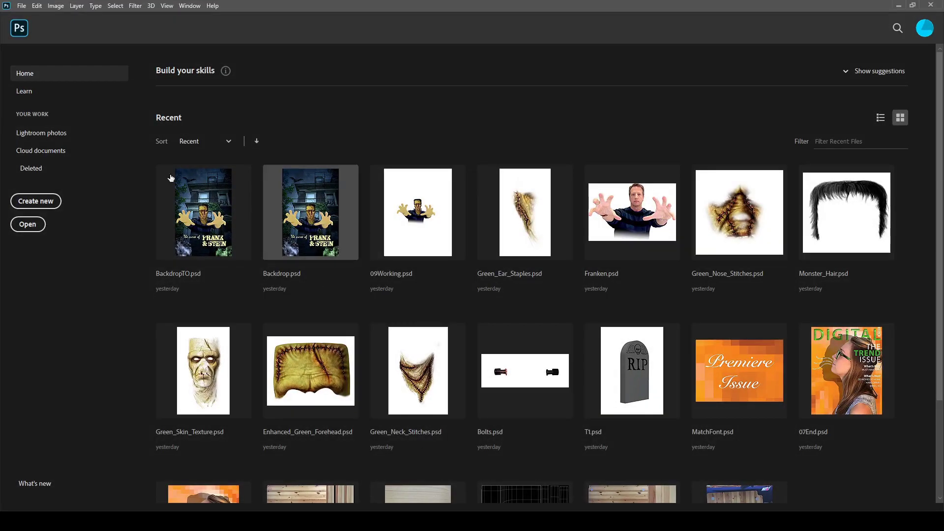
click(22, 225)
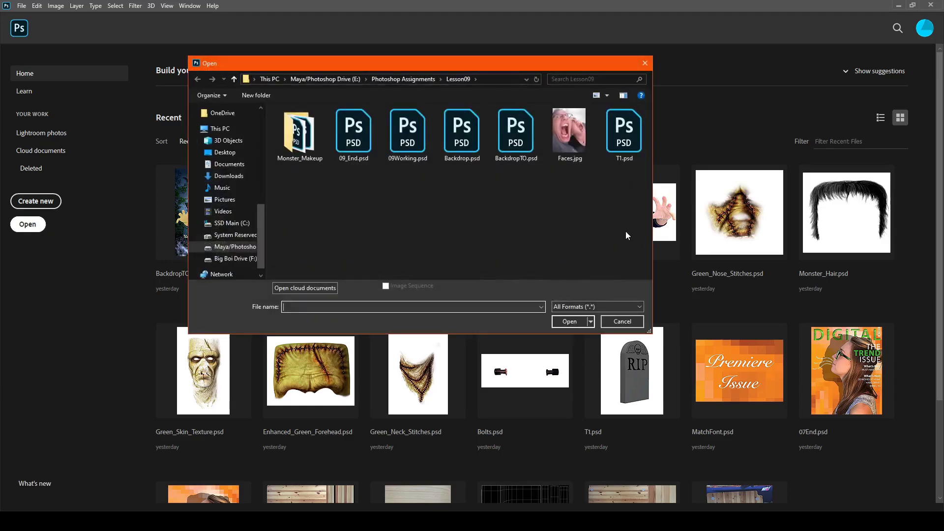
click(390, 79)
click(333, 78)
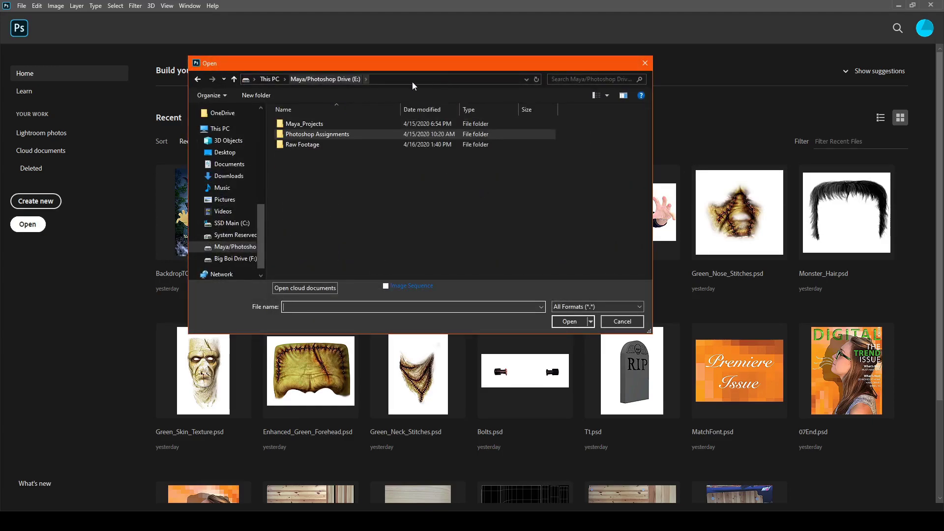
double_click(318, 133)
click(333, 79)
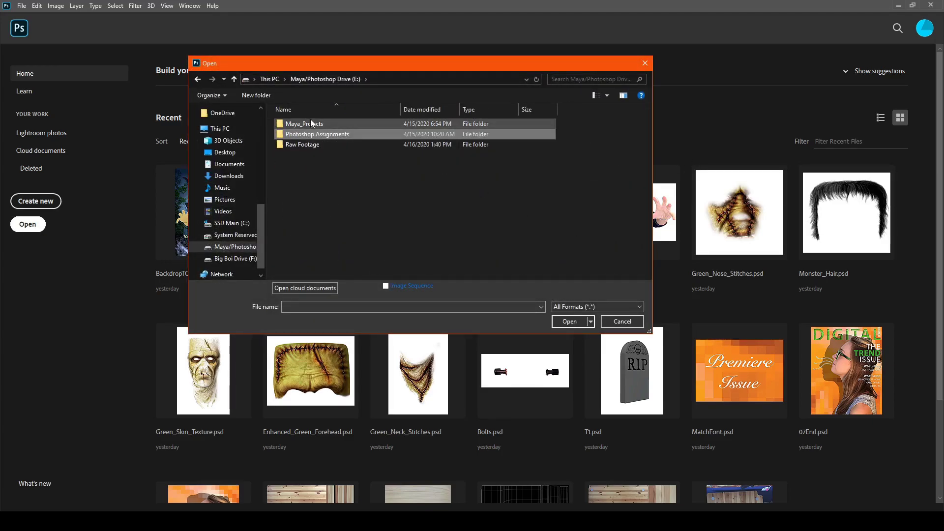
double_click(309, 123)
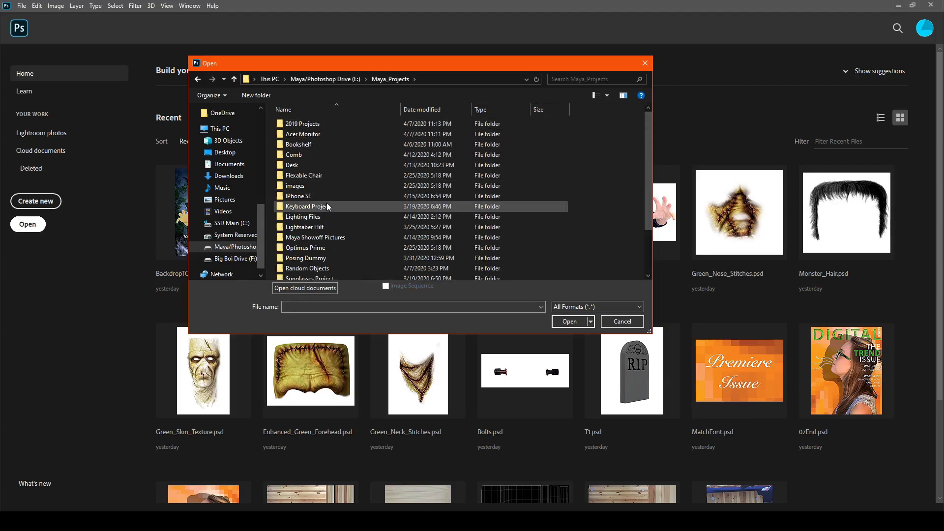
double_click(306, 166)
double_click(310, 250)
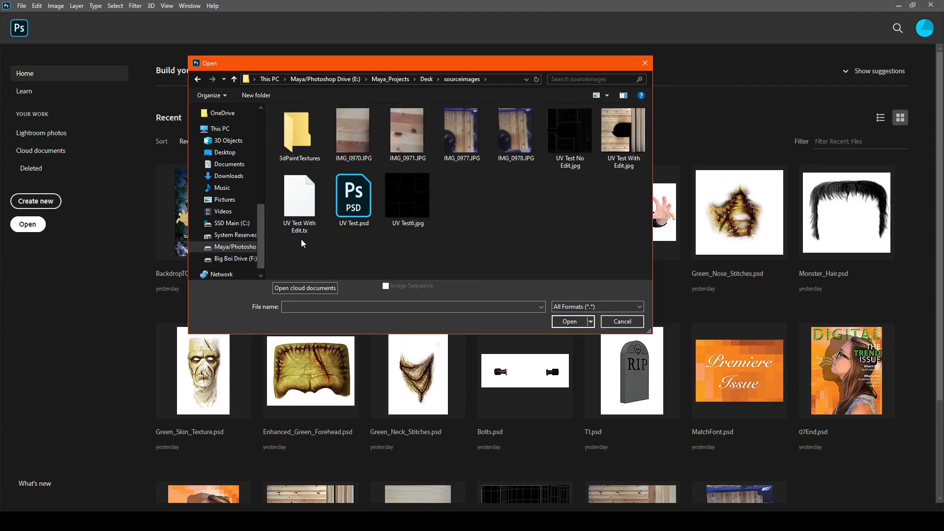
double_click(397, 193)
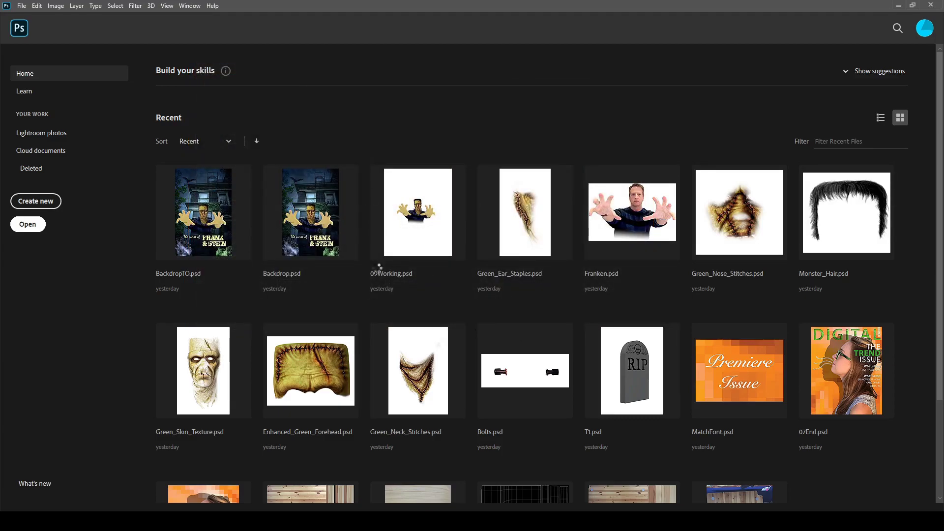
- Open the wood photo IMG_0970.JPG from the sourceimages folder as a second document
alt+scroll(517, 221, up, 2)
alt+scroll(476, 240, down, 1)
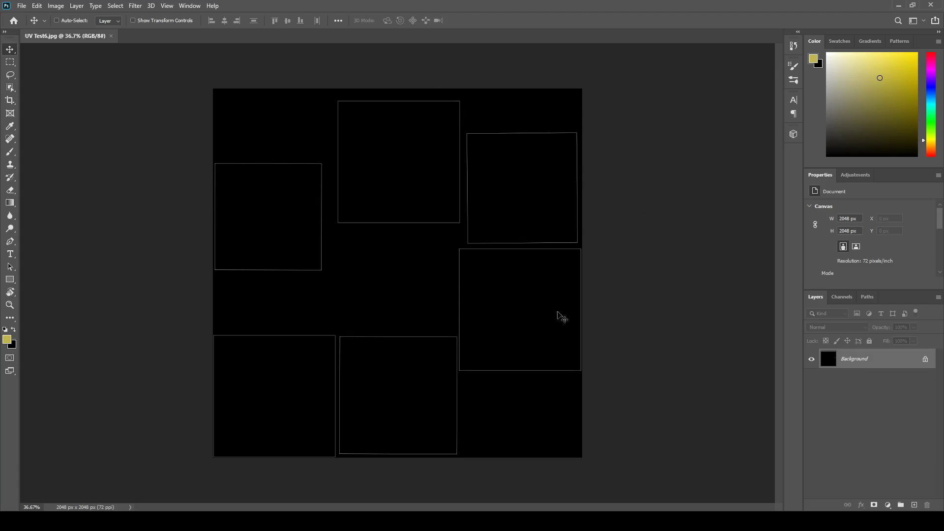
click(22, 5)
click(22, 6)
click(22, 5)
click(29, 25)
double_click(363, 138)
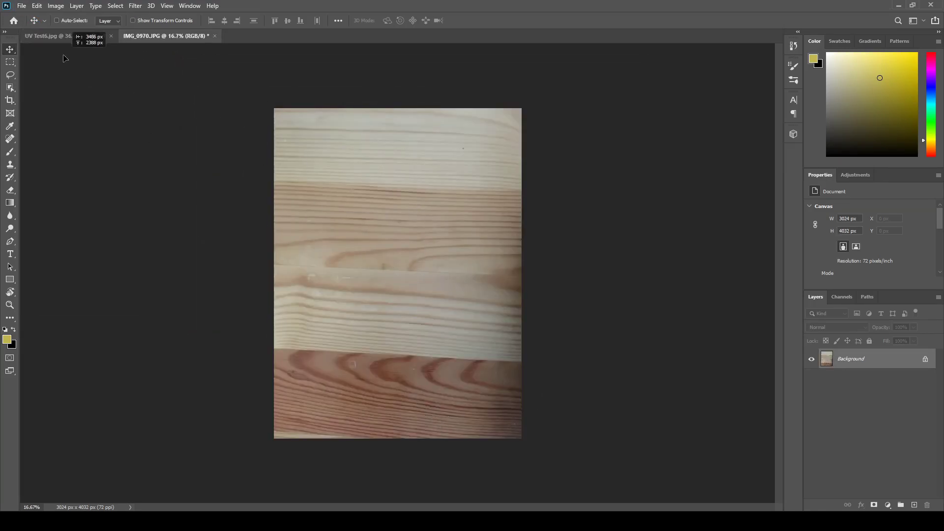
- Copy the wood photo into the UV Test6.jpg document as a new layer covering the canvas
click(73, 36)
drag(389, 238, 404, 299)
drag(448, 337, 453, 298)
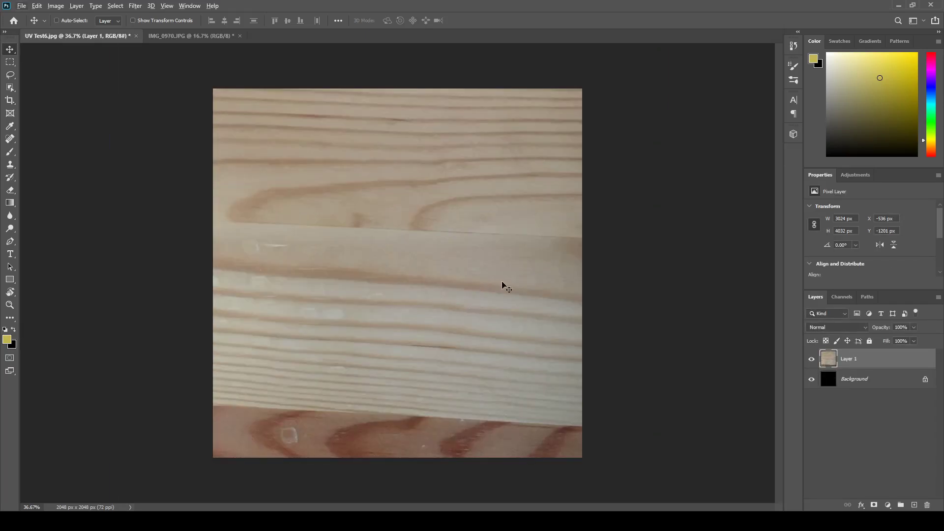
- Scale the wood layer to about 629 × 838 px with Free Transform and place it over the upper-left UV shell
alt+scroll(597, 331, down, 2)
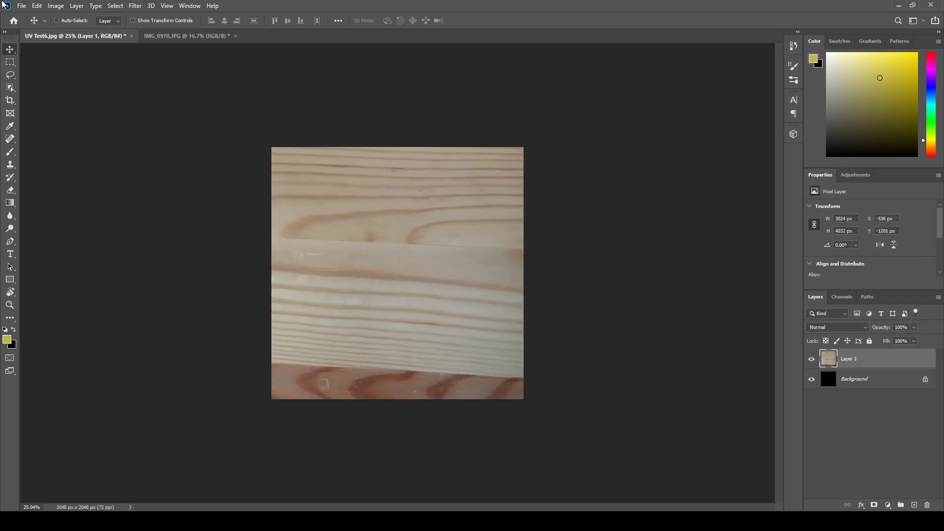
key(ctrl+t)
alt+scroll(659, 246, down, 2)
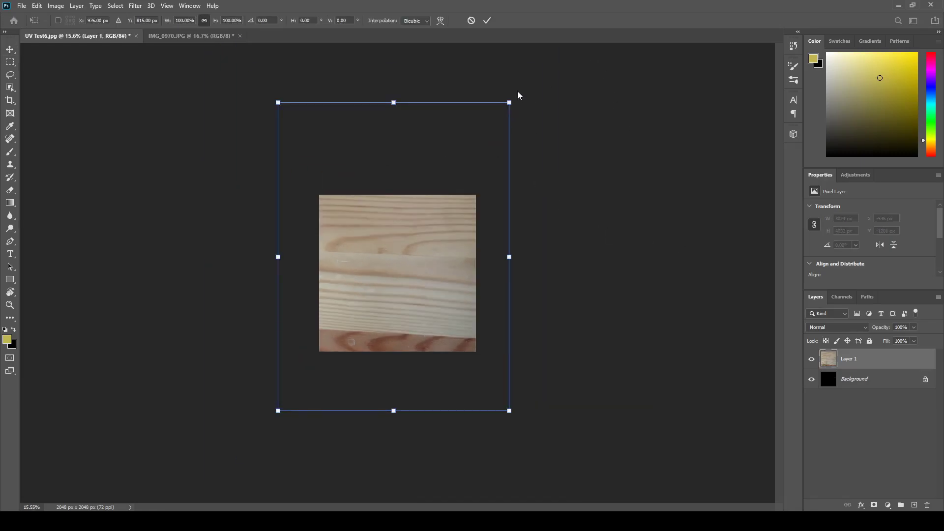
drag(510, 102, 354, 301)
drag(315, 365, 358, 255)
alt+scroll(359, 262, up, 2)
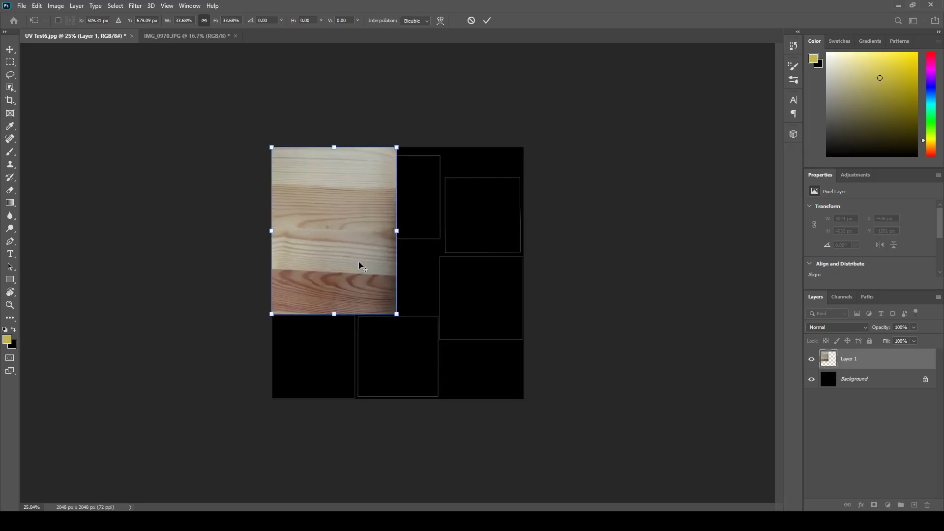
drag(315, 207, 391, 274)
drag(475, 171, 407, 266)
drag(317, 362, 245, 247)
drag(331, 156, 333, 150)
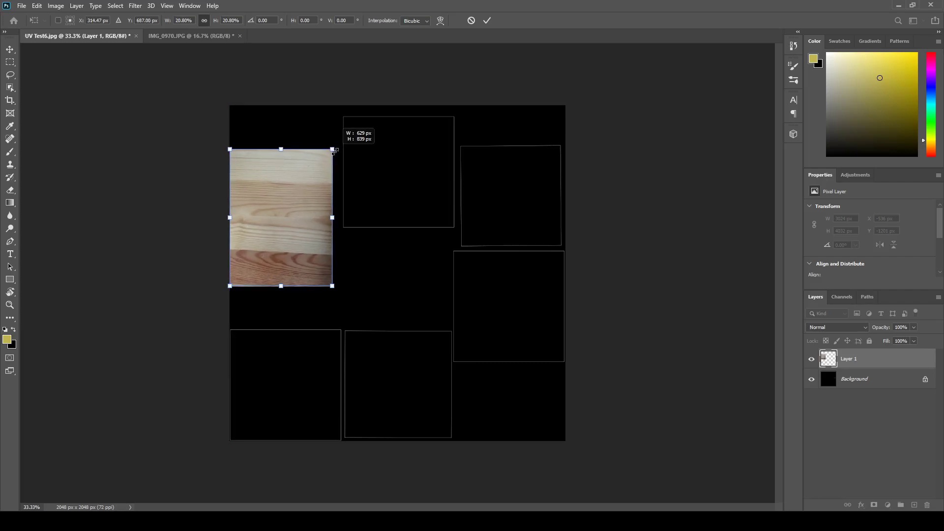
key(Return)
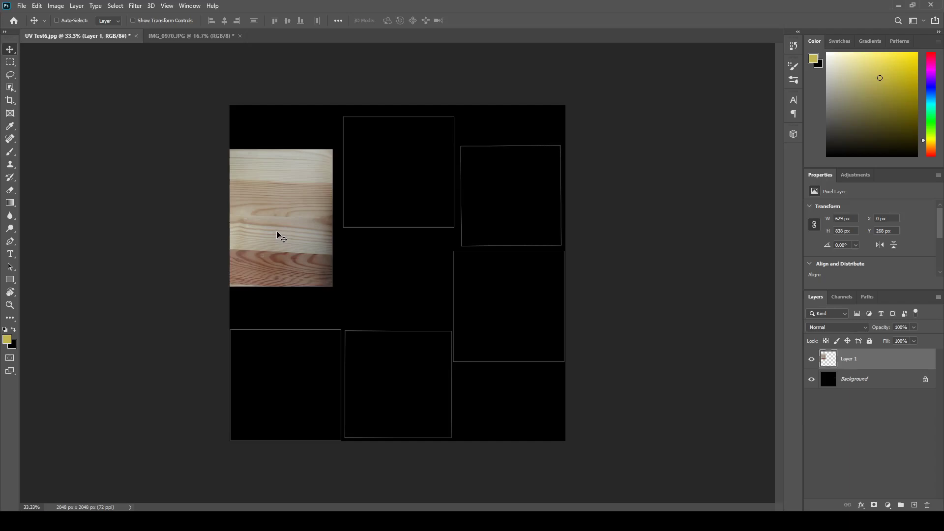
- Paste a copy of the wood layer and enlarge it to about 686 × 914 px over the top-middle UV shell
mouse_move(283, 233)
mouse_down()
mouse_move(282, 217)
mouse_move(282, 232)
mouse_up()
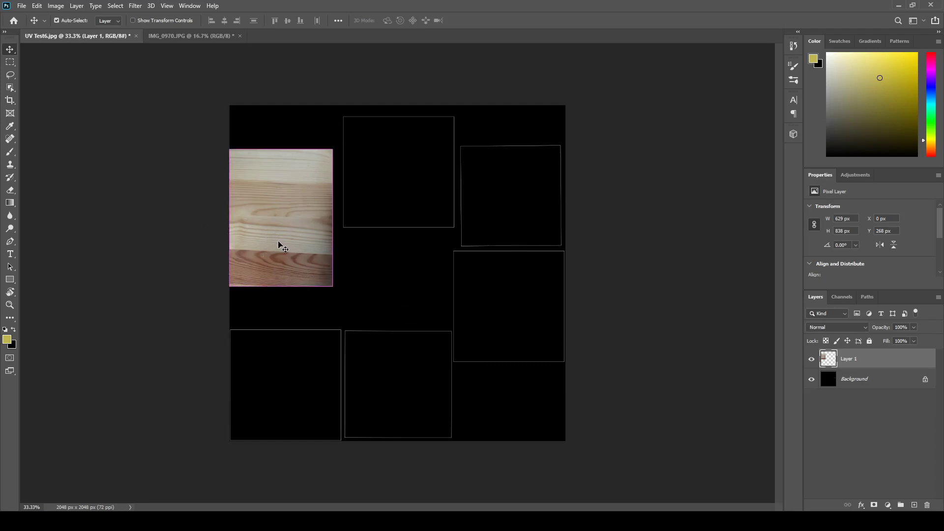
key(ctrl+v)
drag(415, 270, 413, 178)
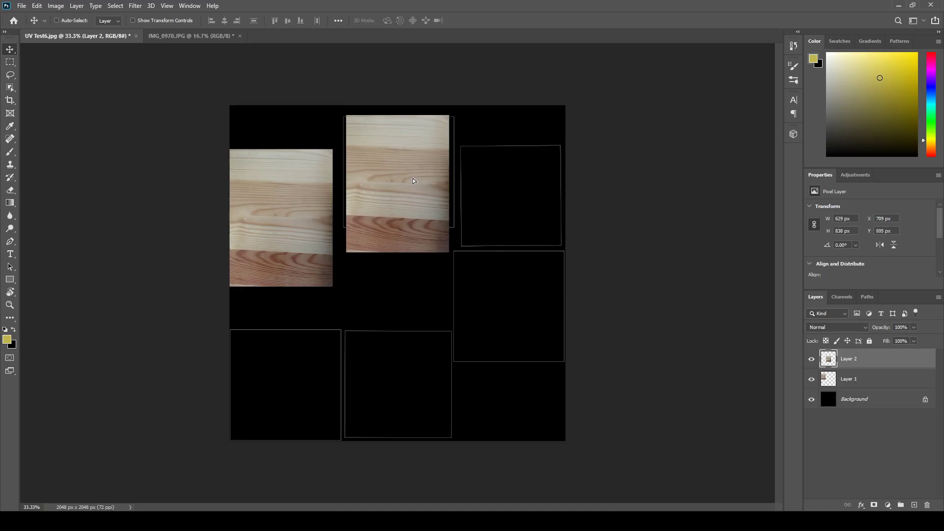
key(ctrl+t)
drag(449, 114, 454, 117)
drag(372, 172, 369, 174)
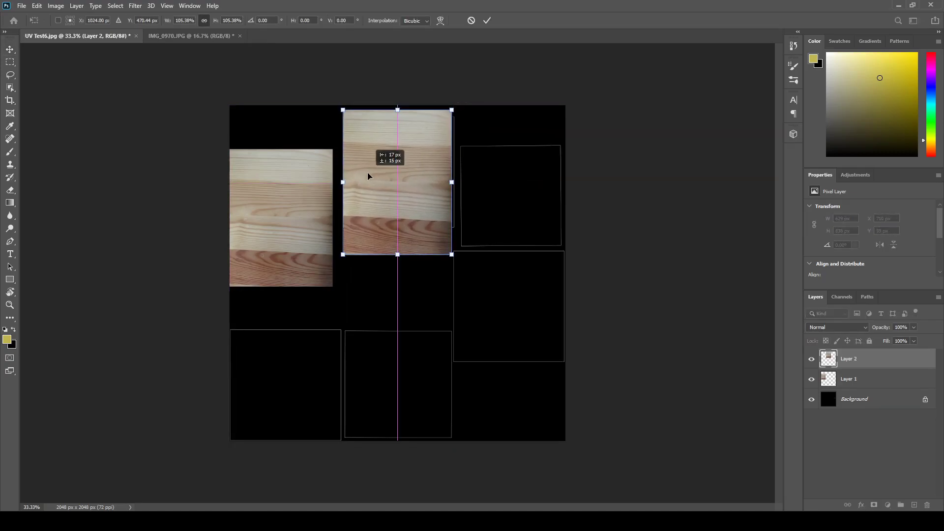
drag(452, 110, 455, 106)
key(Return)
- Duplicate the enlarged wood layer four times and place the copies over the four remaining UV shells
key(ctrl+j)
drag(406, 229, 305, 383)
key(ctrl+j)
key(ctrl+j)
key(ctrl+j)
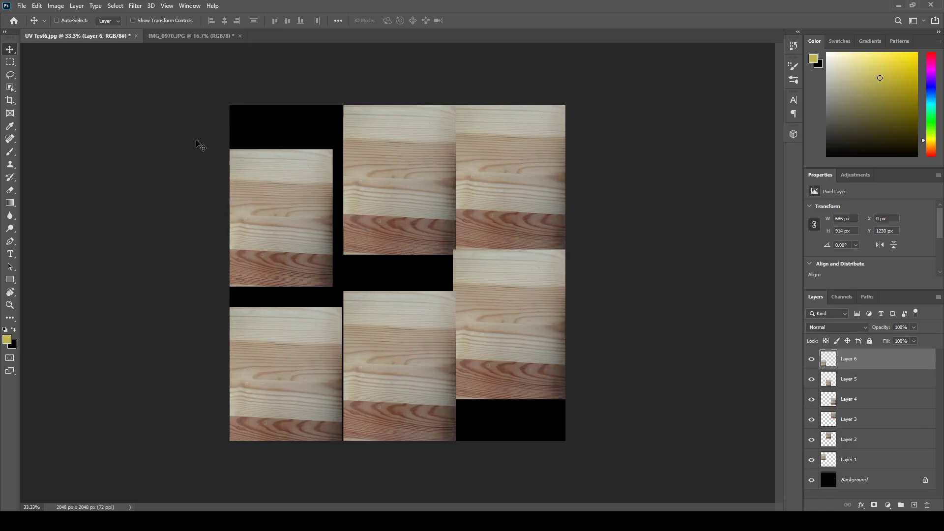
- Save a JPEG copy of the wood texture as UV Test10.jpg in the Desk project's sourceimages folder at maximum quality 12
click(28, 5)
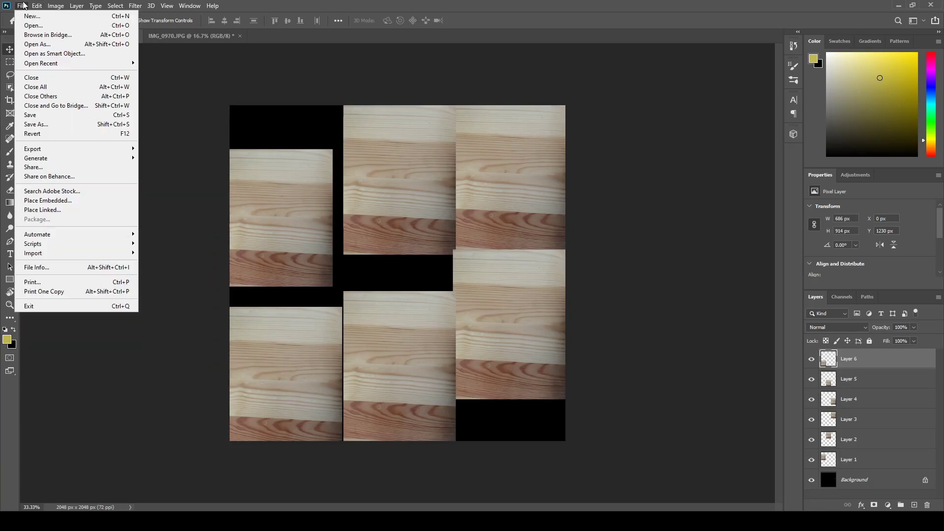
click(34, 125)
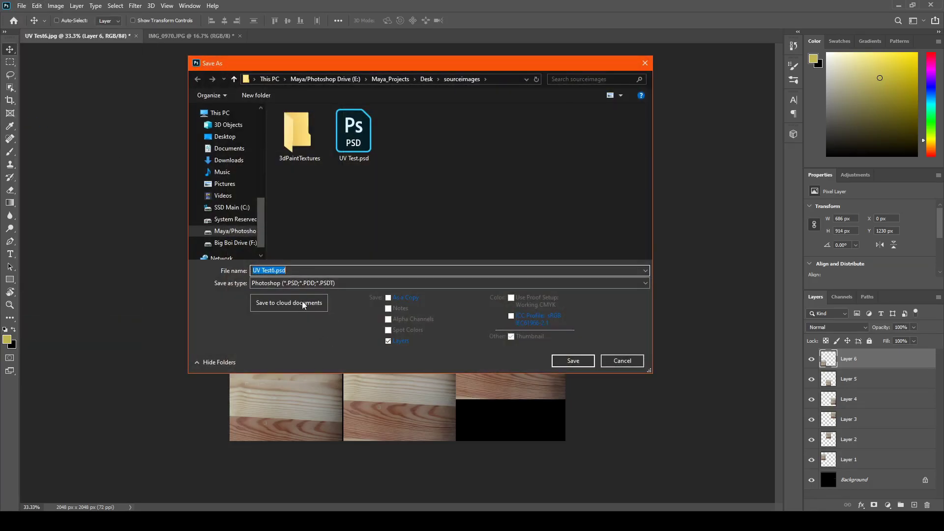
click(299, 284)
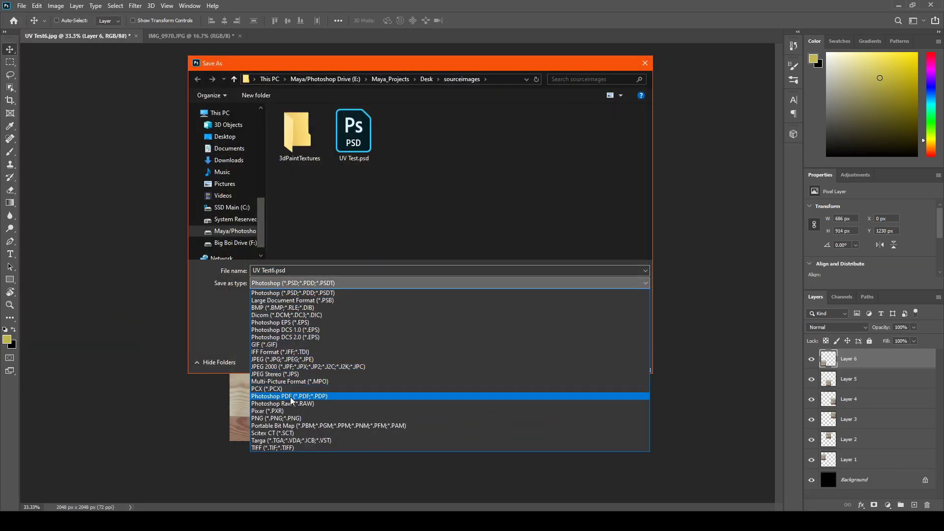
click(281, 359)
click(288, 270)
click(274, 271)
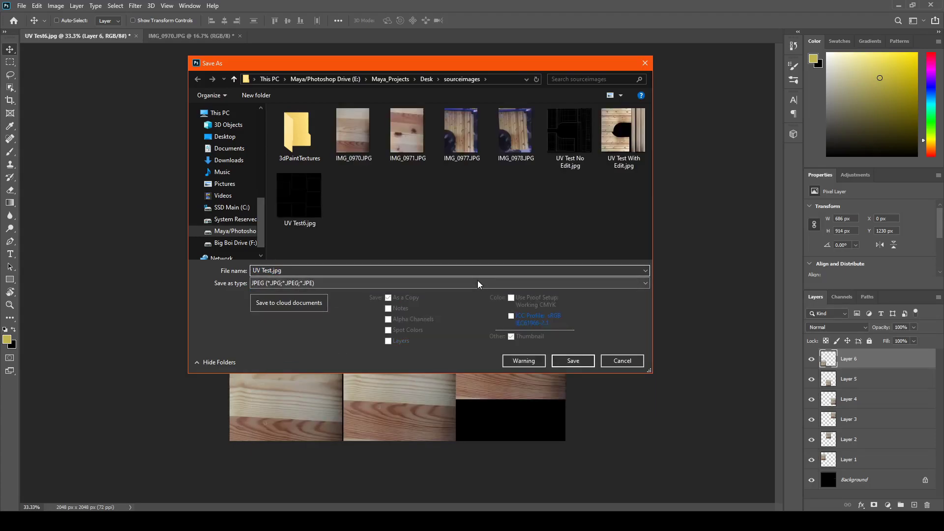
click(574, 361)
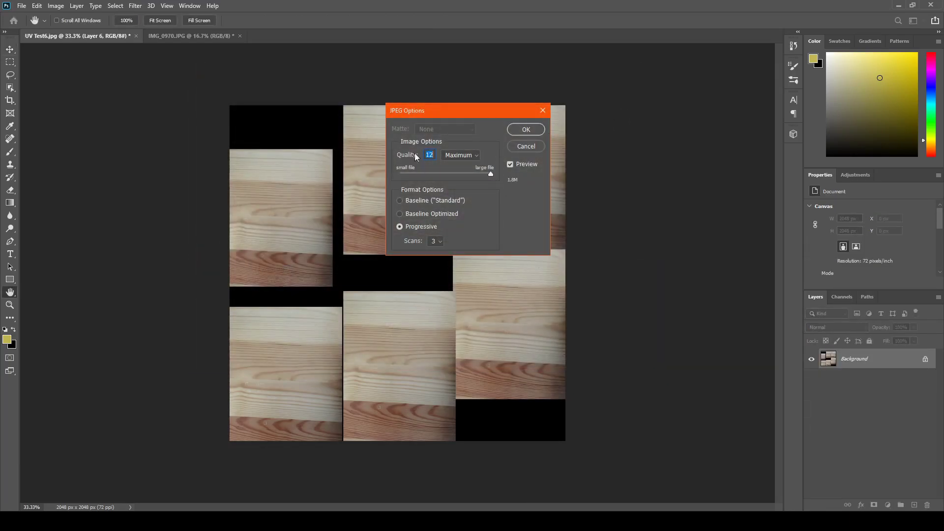
click(527, 131)
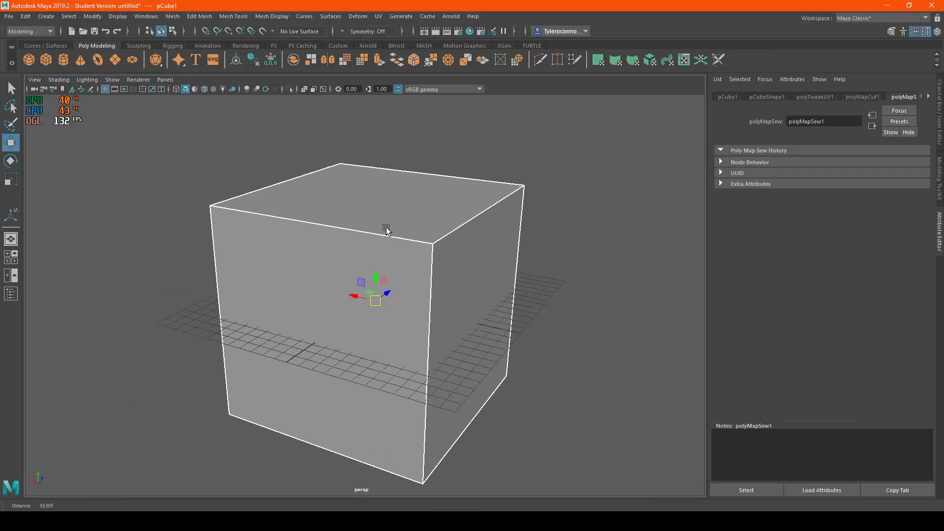
- Switch to Maya and assign a new Arnold aiStandardSurface material to the cube
scroll(386, 230, down, 3)
right_drag(388, 231, 417, 474)
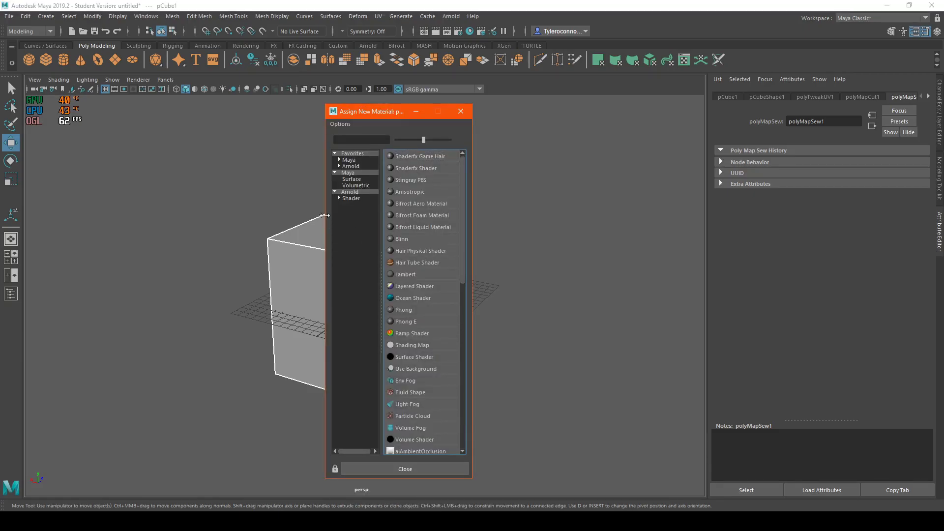
click(361, 199)
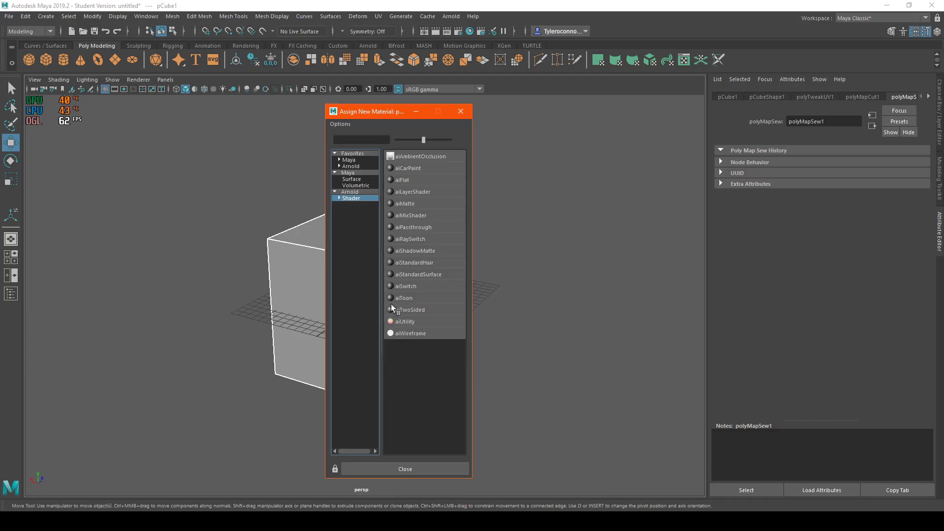
click(418, 274)
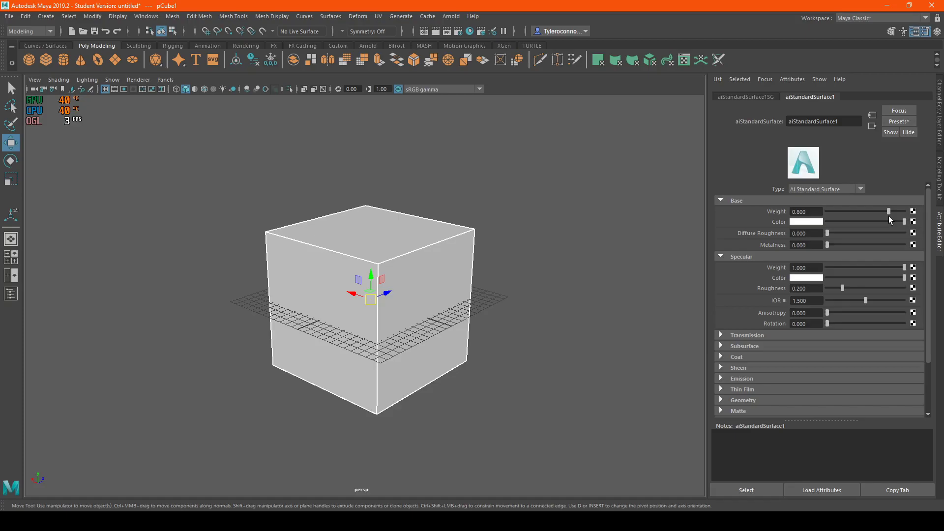
- Connect a File texture to the material's base color and load UV Test10.jpg from the Desk project's sourceimages folder
click(913, 222)
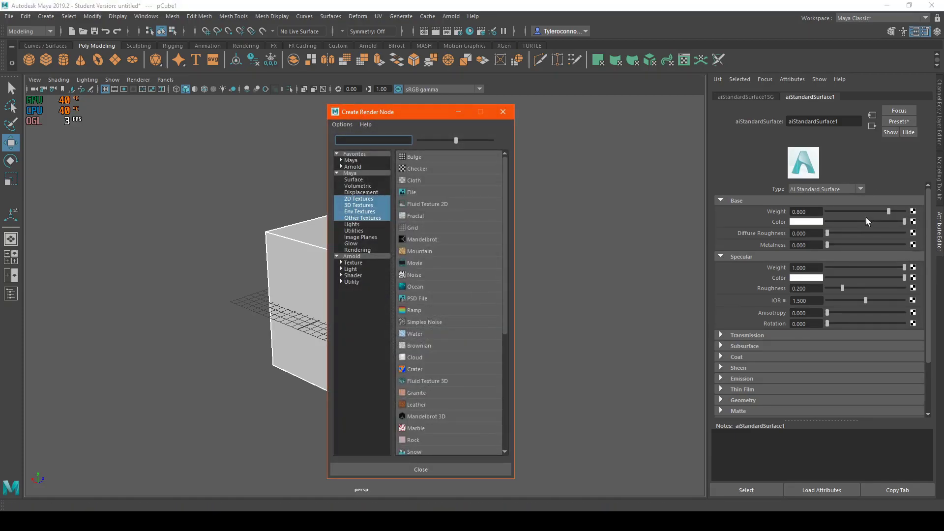
click(417, 191)
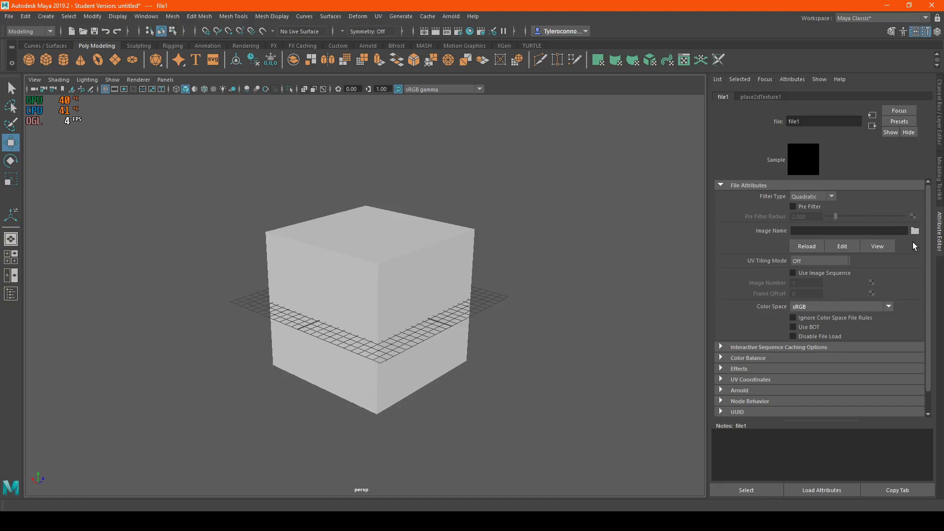
click(916, 231)
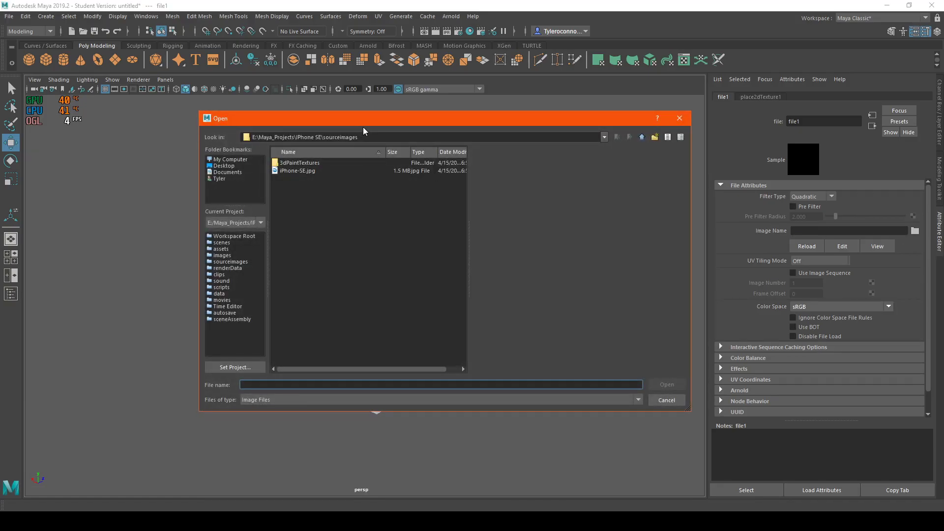
click(605, 137)
click(416, 170)
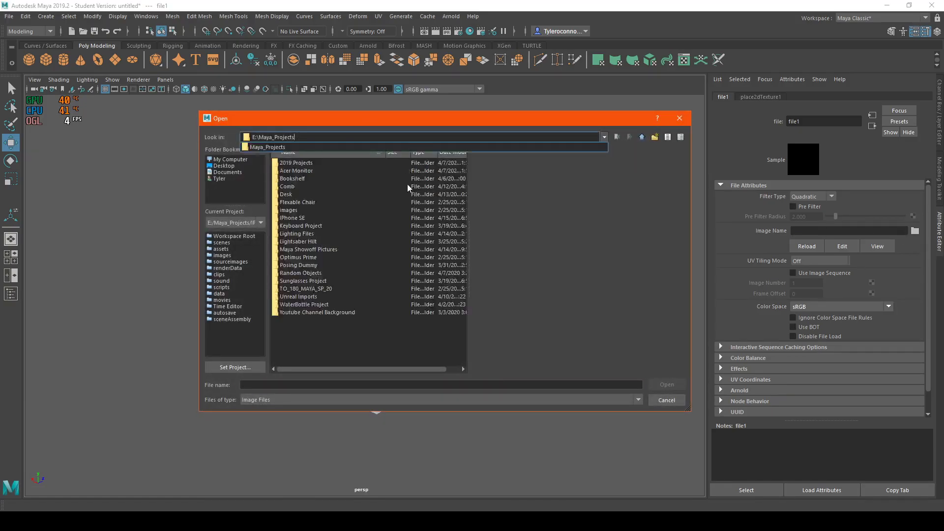
double_click(292, 196)
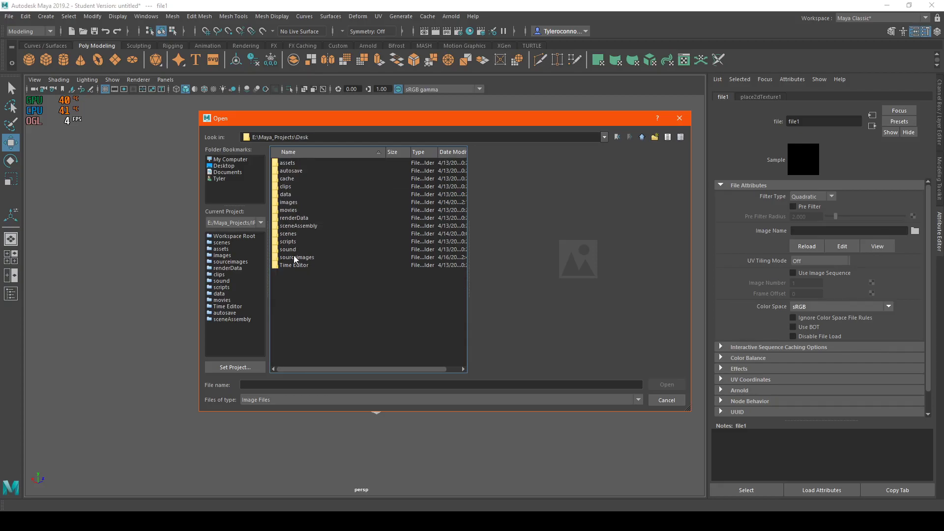
double_click(296, 258)
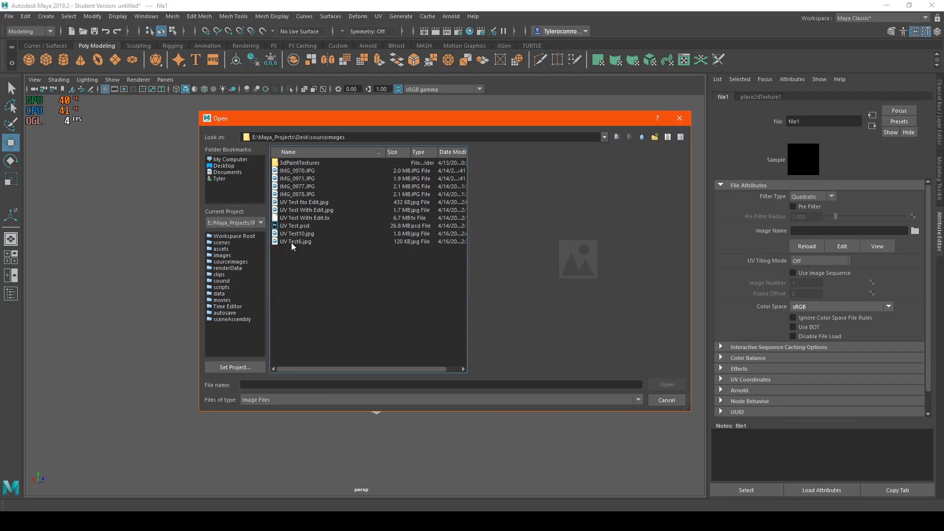
click(305, 234)
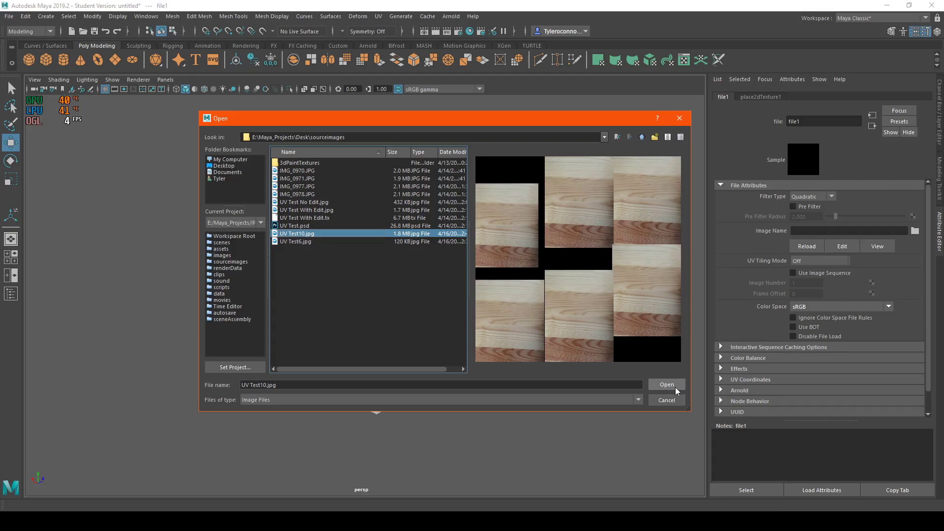
click(676, 388)
- Examine the cube in the viewport and compare its UV shells with the wood texture in the UV Editor
scroll(593, 359, up, 3)
alt+drag(572, 291, 542, 287)
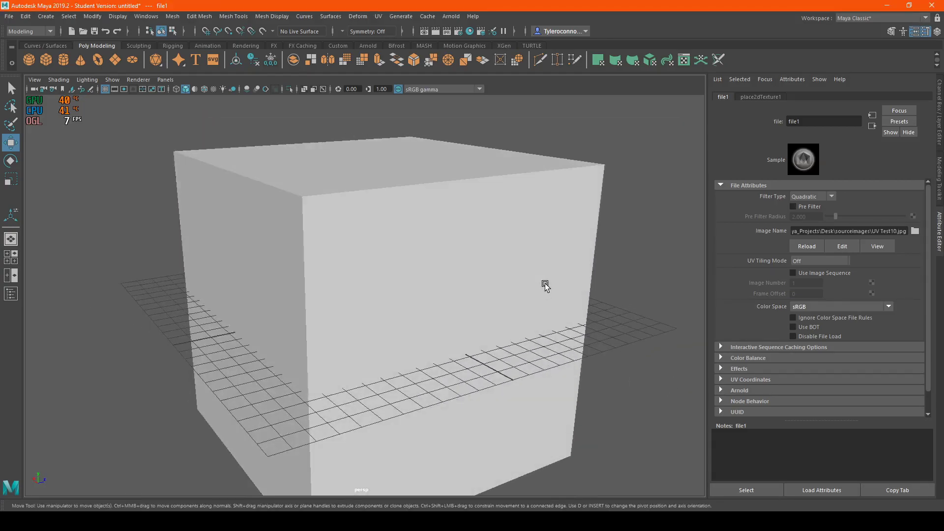
alt+right_drag(542, 287, 425, 258)
alt+right_drag(366, 247, 509, 259)
alt+drag(318, 238, 379, 247)
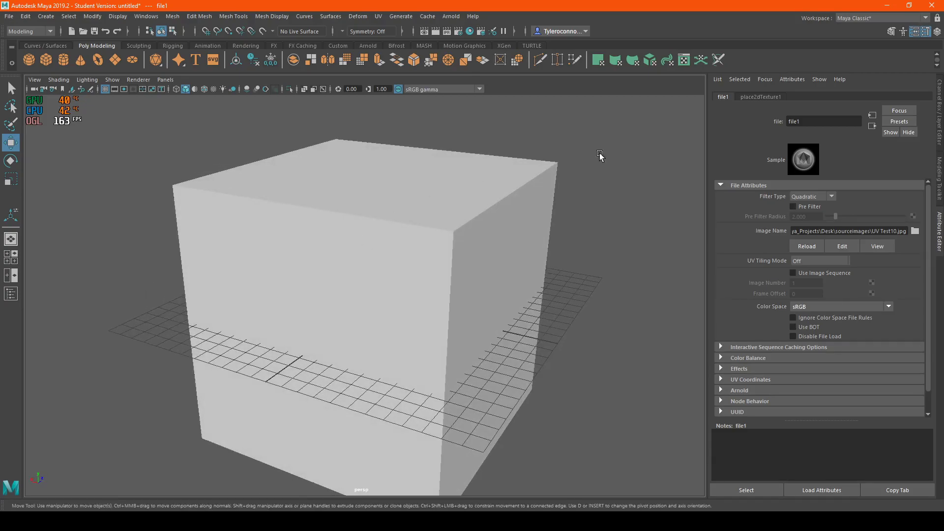
click(423, 170)
key(f)
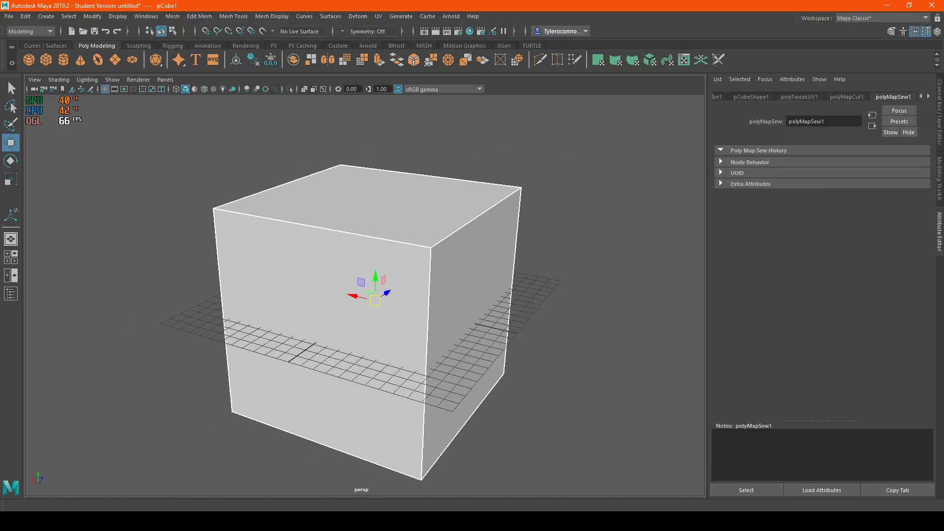
drag(215, 157, 633, 62)
alt+right_drag(390, 164, 261, 193)
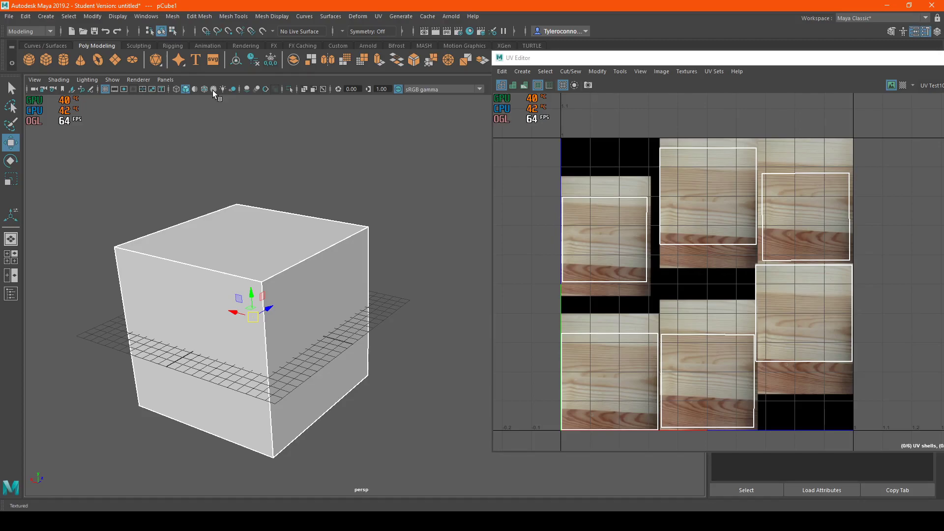
drag(584, 60, 0, 91)
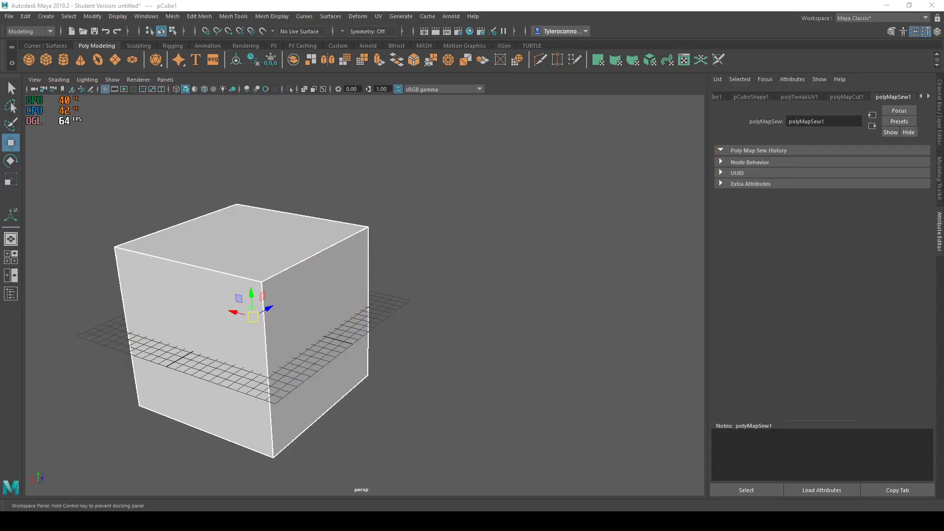
key(f)
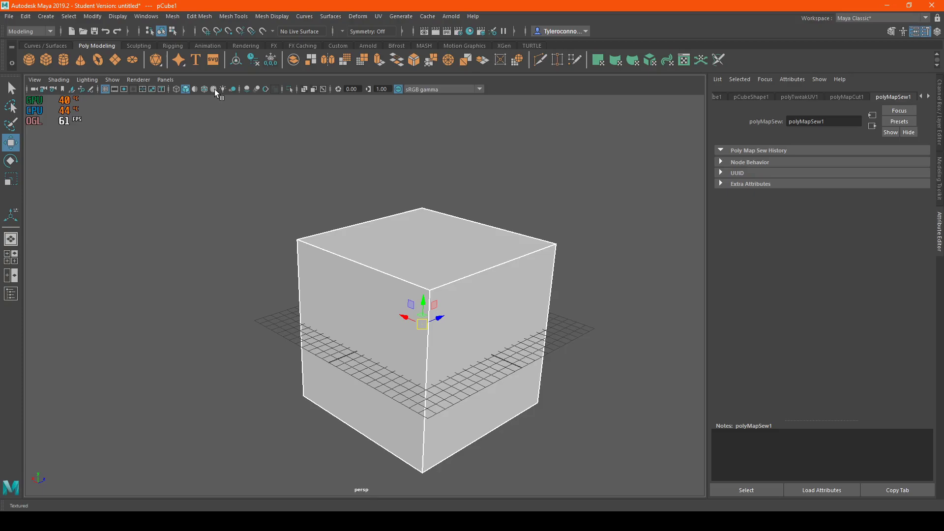
- Turn on textured display in the perspective view to show the wood on the cube's faces
click(186, 89)
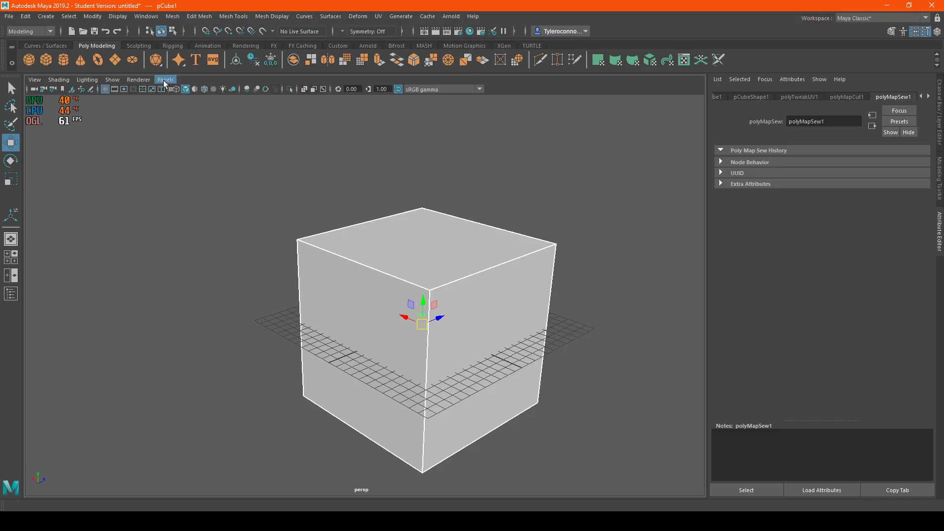
click(213, 89)
alt+drag(598, 215, 323, 164)
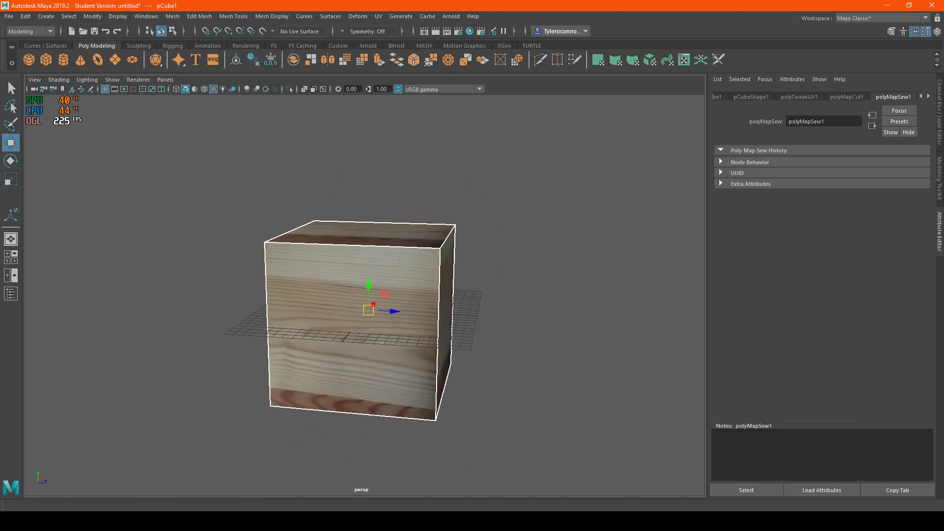
- Try rotating the upper-left UV shell over the wood texture in the UV Editor, and undo the change
drag(445, 111, 709, 60)
right_click(535, 217)
right_drag(535, 216, 489, 205)
click(541, 219)
key(e)
drag(550, 212, 566, 272)
key(ctrl+z)
key(ctrl+z)
- Try rotating the upper-left UV shell again while viewing its matching cube face up close
alt+drag(373, 231, 116, 227)
alt+drag(328, 274, 240, 238)
alt+right_drag(240, 238, 374, 234)
drag(553, 225, 569, 252)
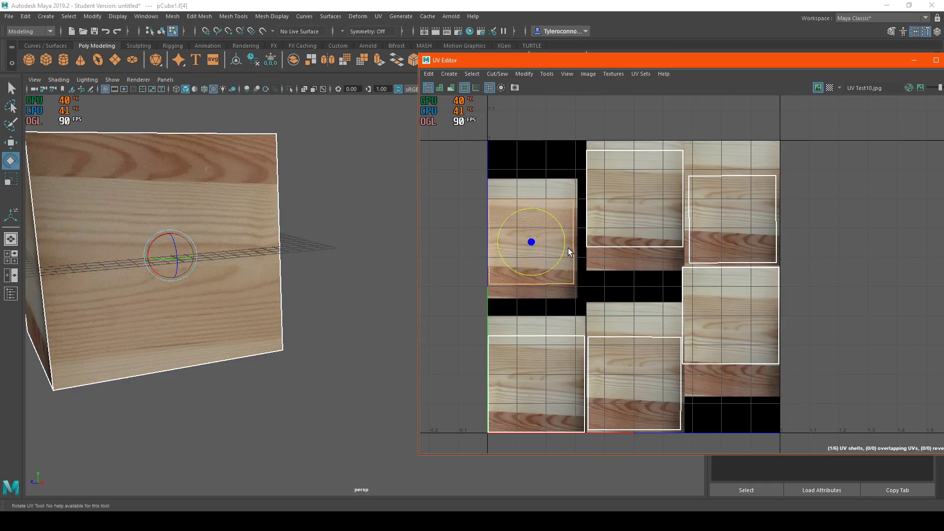
- Inspect the wood grain on the cube from several sides, with the UV Editor out of the way and the cube in object mode
alt+drag(142, 219, 316, 307)
alt+right_drag(316, 308, 135, 257)
alt+drag(135, 257, 584, 344)
alt+right_drag(584, 344, 380, 290)
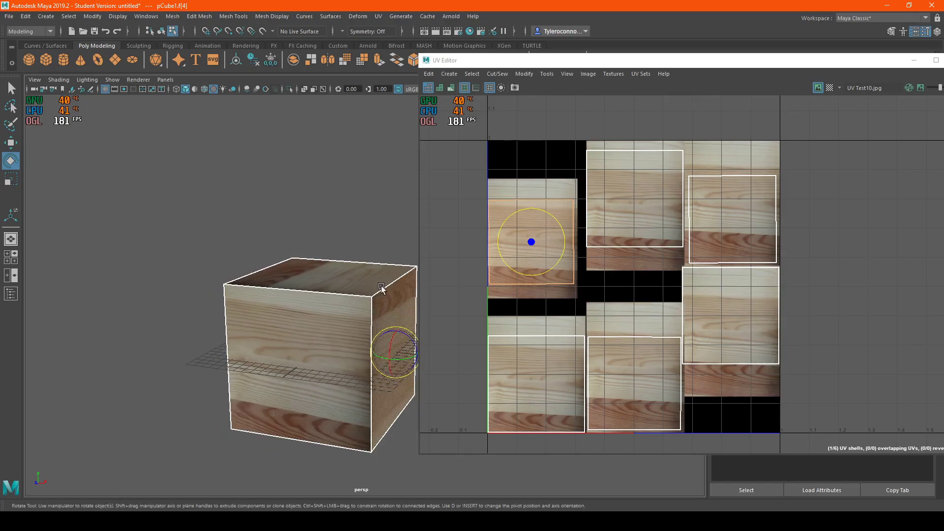
alt+middle_drag(379, 290, 311, 183)
key(w)
drag(716, 65, 0, 87)
alt+drag(315, 173, 429, 207)
alt+middle_drag(429, 206, 303, 198)
alt+drag(303, 198, 444, 183)
right_drag(341, 249, 383, 214)
click(520, 184)
alt+drag(520, 185, 430, 271)
click(430, 271)
alt+middle_drag(430, 271, 421, 215)
click(507, 147)
alt+drag(548, 160, 454, 211)
click(454, 210)
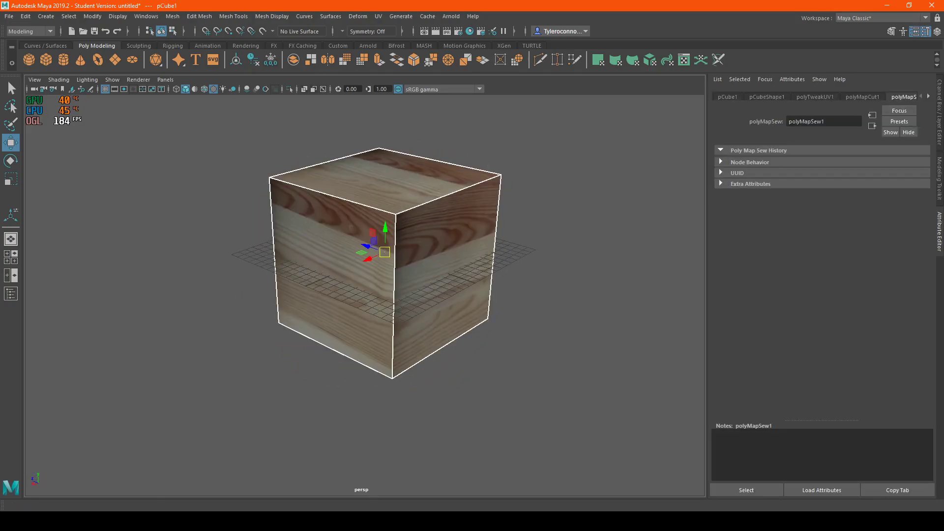
- Turn on the checker map in the UV Editor and place the editor beside the cube to check for texture distortion
drag(0, 87, 411, 53)
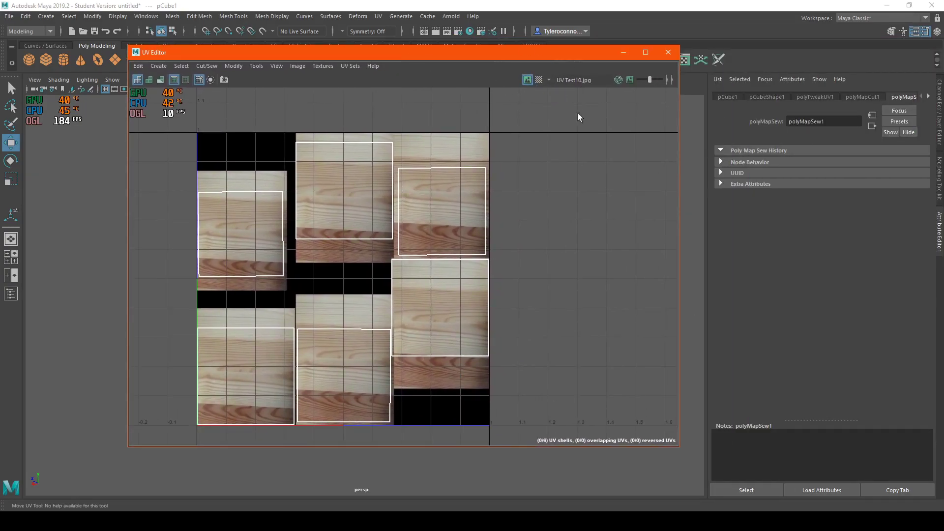
click(543, 80)
drag(459, 54, 776, 75)
alt+drag(345, 246, 374, 236)
scroll(373, 236, up, 3)
scroll(374, 237, down, 2)
scroll(182, 190, up, 1)
alt+drag(182, 189, 282, 189)
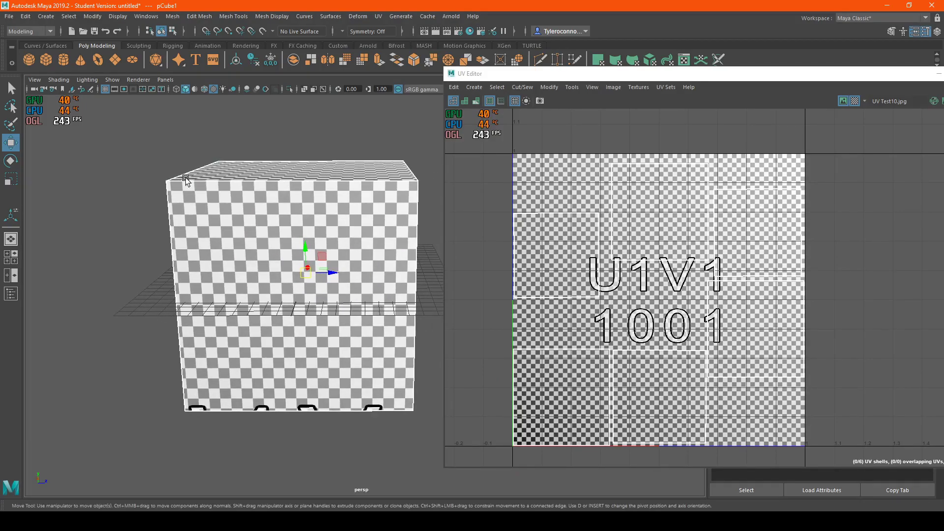
alt+drag(330, 170, 317, 240)
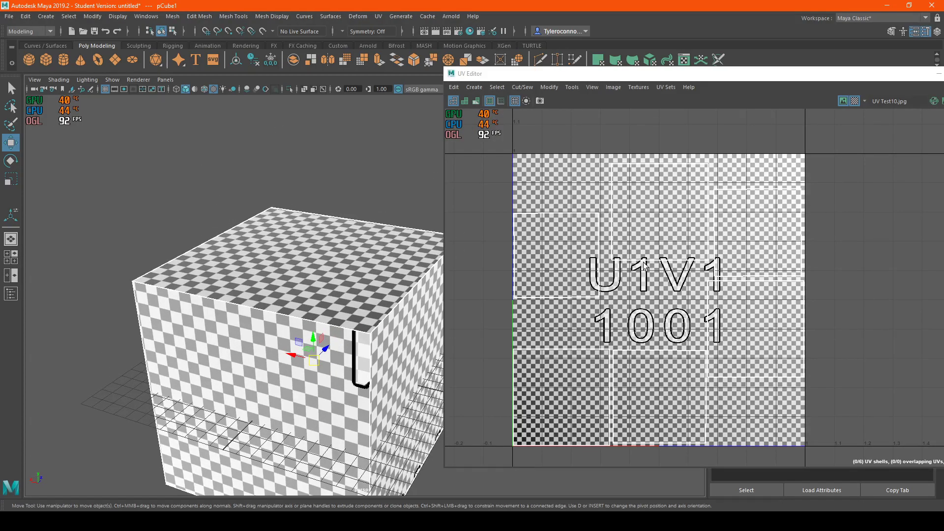
- Select the top-middle UV shell and scale it uniformly well beyond the 0–1 tile, checking the pattern on its cube face
click(660, 219)
right_drag(659, 223, 659, 246)
click(660, 217)
key(r)
drag(660, 212, 791, 199)
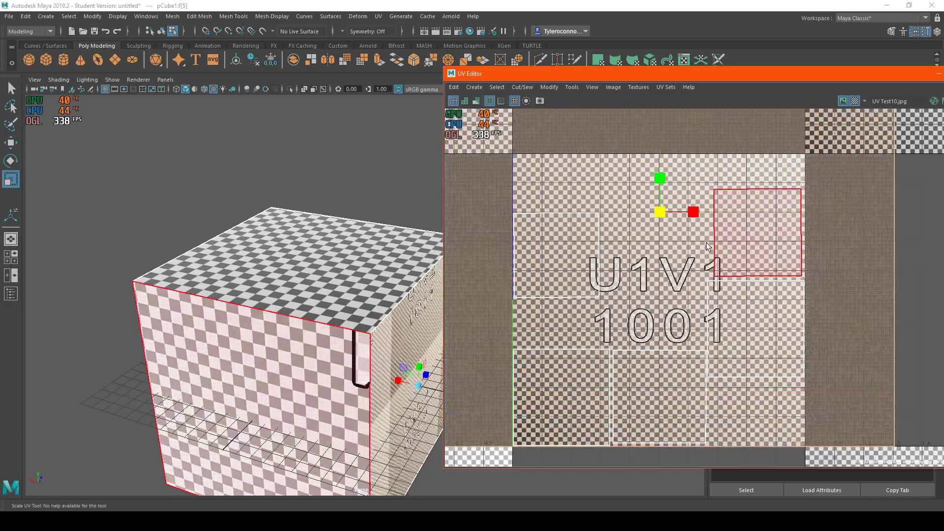
alt+middle_drag(367, 379, 233, 261)
alt+drag(233, 260, 170, 240)
alt+middle_drag(257, 211, 252, 283)
alt+right_drag(252, 283, 283, 270)
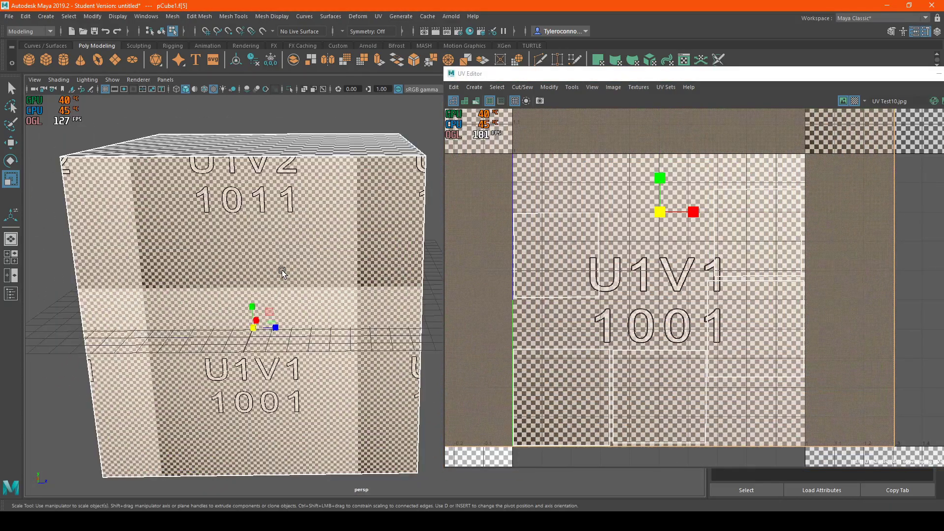
- Compare the wood texture with the checker map, and scale the top-middle UV shell down to slightly larger than its neighbours
click(856, 101)
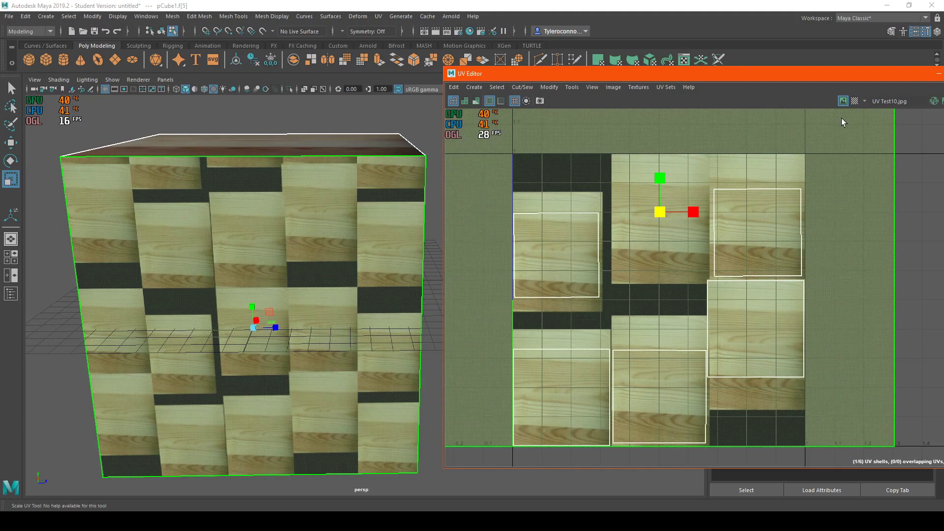
click(855, 100)
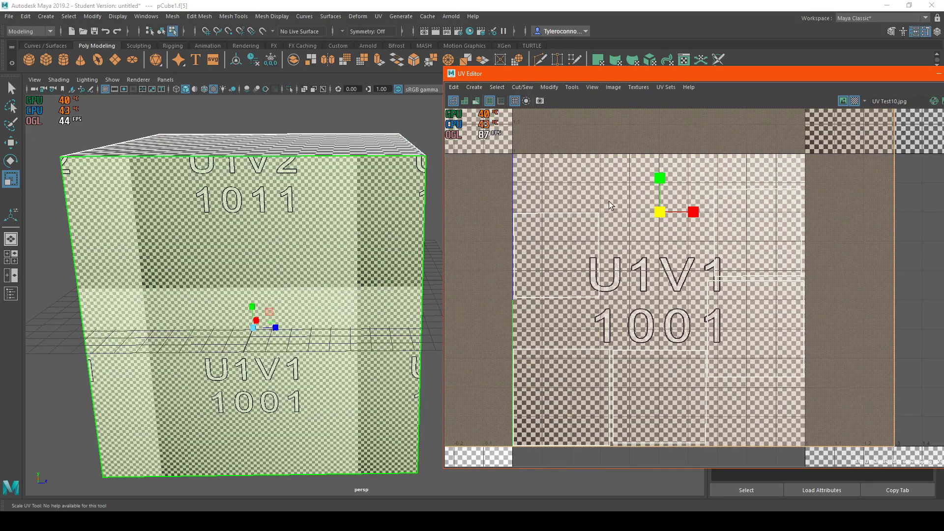
scroll(613, 206, down, 4)
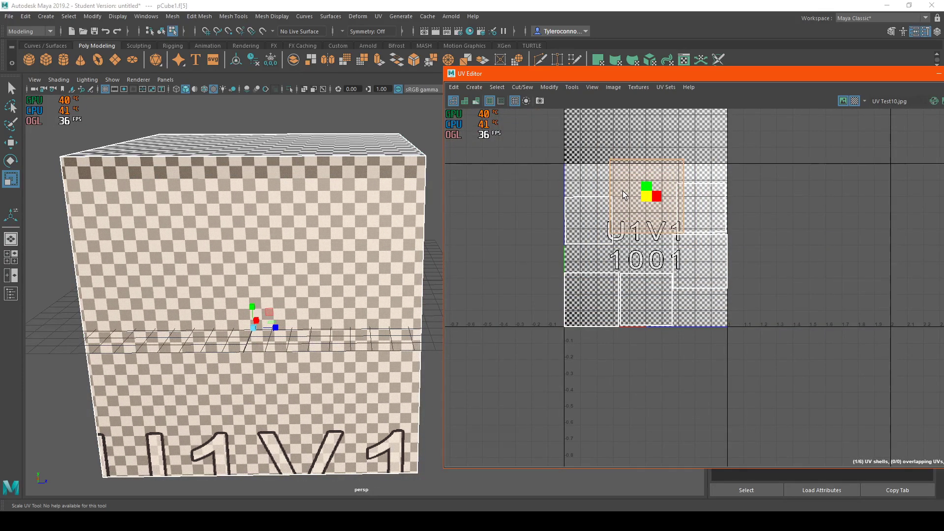
scroll(327, 284, up, 5)
- Compare the checker square sizes across the cube's faces from several sides, and return the cube to object mode
alt+drag(281, 183, 273, 218)
alt+drag(291, 242, 311, 173)
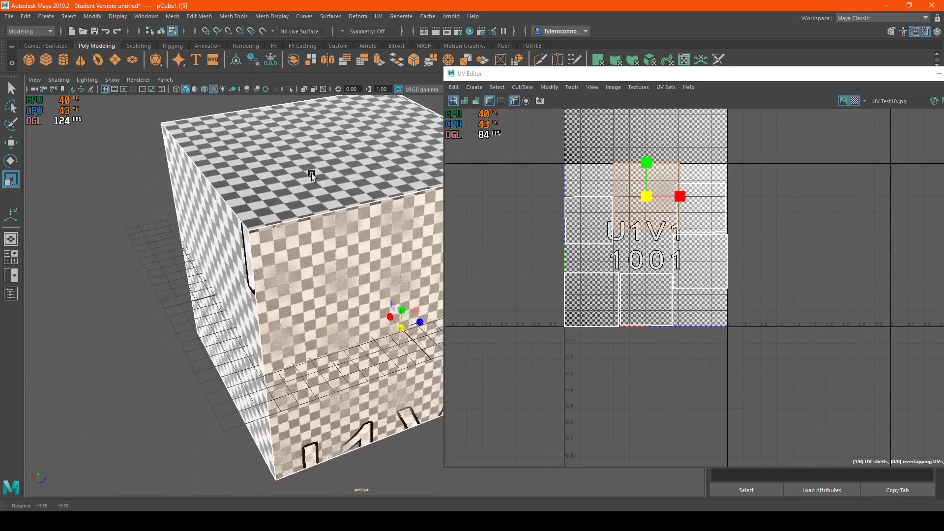
scroll(379, 168, up, 3)
alt+drag(379, 172, 305, 167)
scroll(305, 168, down, 3)
mouse_move(245, 200)
alt+mouse_down()
mouse_move(244, 239)
mouse_move(330, 246)
mouse_move(262, 236)
mouse_move(322, 220)
mouse_move(244, 204)
alt+mouse_up()
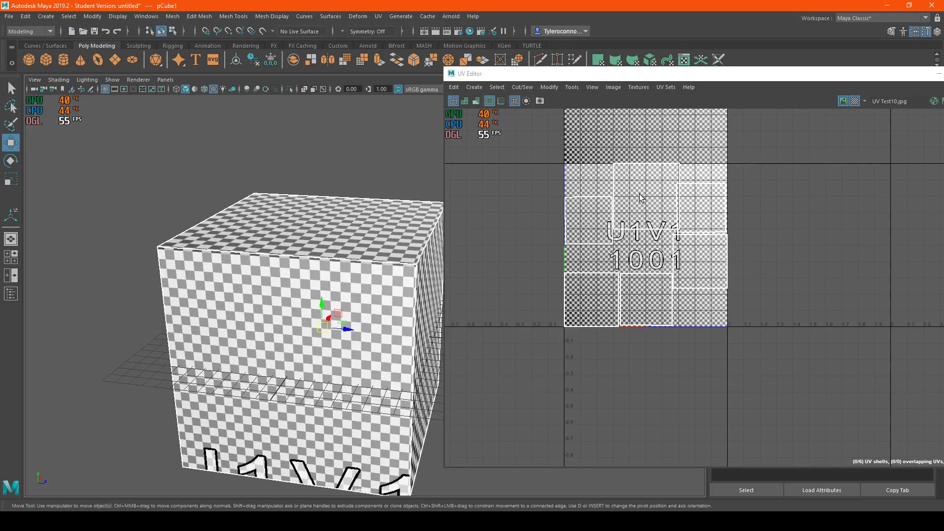
- Undo the scaling of the top-middle UV shell, and return the cube to object mode with nothing selected
click(646, 185)
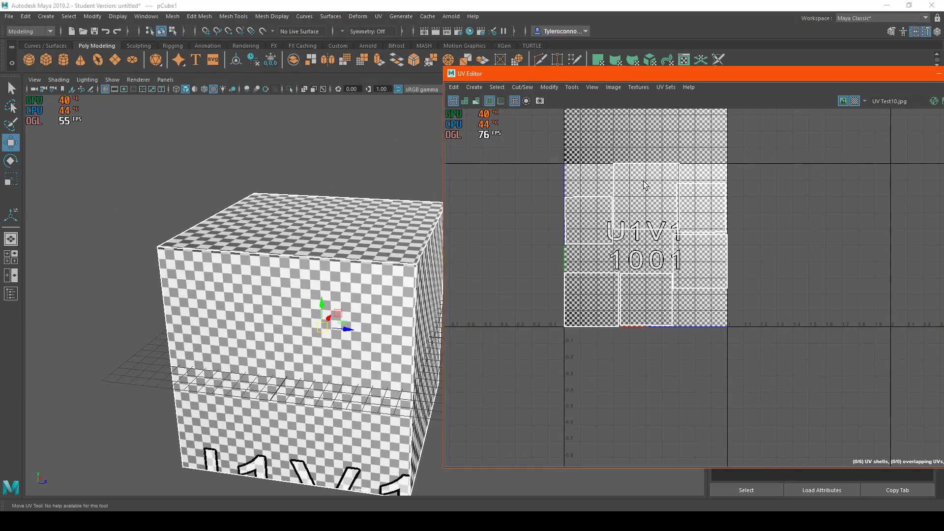
click(402, 196)
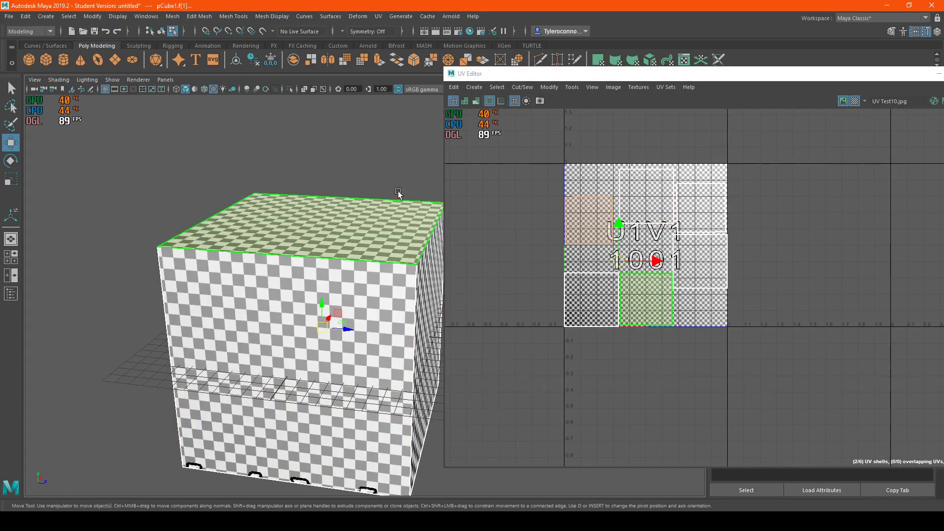
alt+drag(402, 196, 327, 245)
right_click(327, 246)
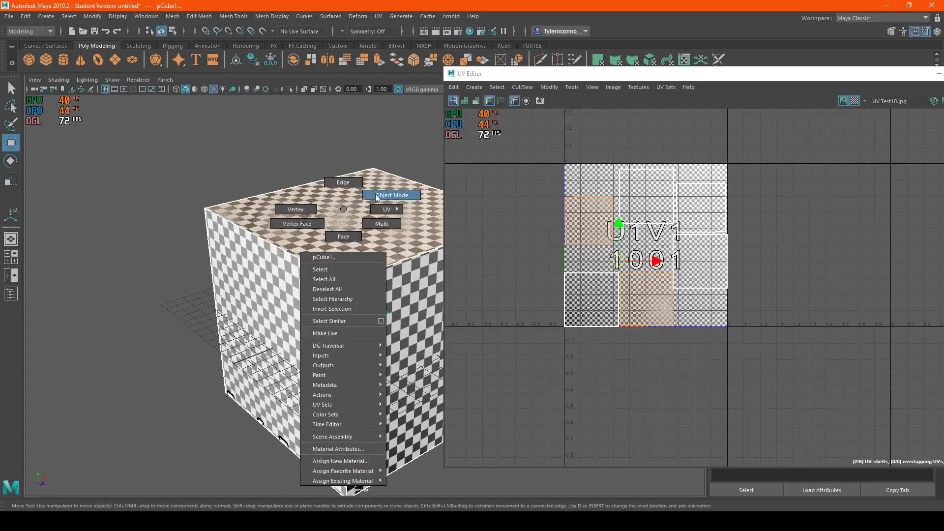
click(378, 197)
click(455, 152)
scroll(299, 185, down, 4)
alt+middle_drag(299, 186, 272, 196)
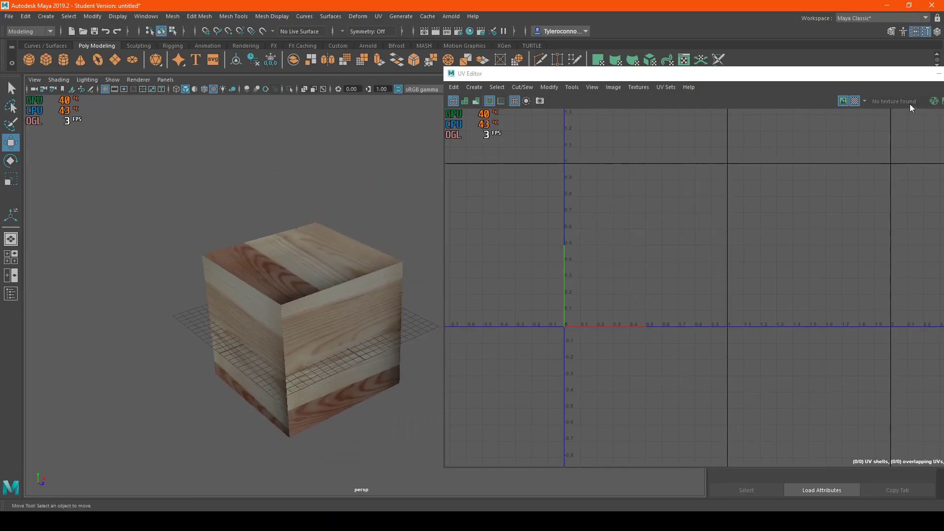
- Turn off the checker map and inspect the wood texture on the selected cube from several sides
click(856, 103)
alt+right_drag(176, 192, 301, 215)
alt+drag(227, 228, 295, 216)
alt+drag(352, 168, 402, 183)
click(302, 250)
alt+drag(204, 247, 163, 196)
alt+middle_drag(189, 204, 236, 201)
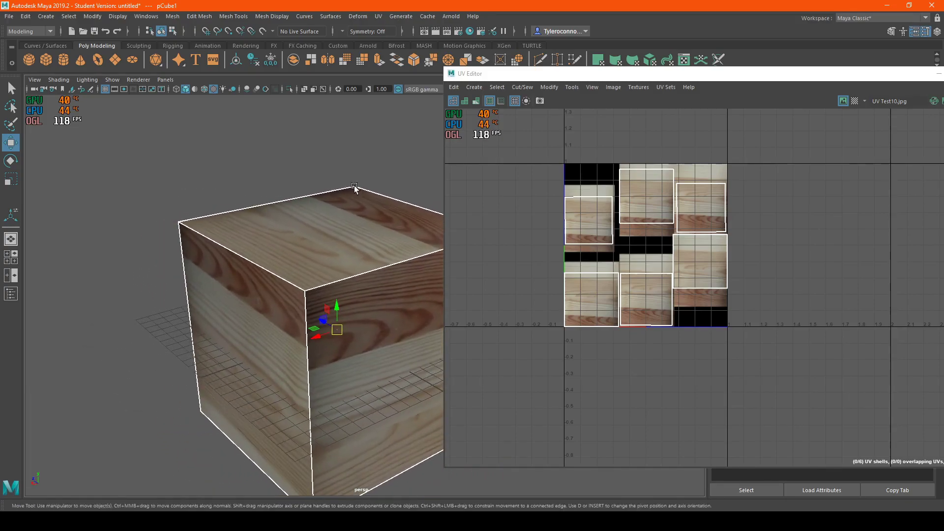
alt+right_drag(354, 190, 400, 178)
alt+right_drag(365, 204, 312, 172)
alt+drag(312, 171, 241, 184)
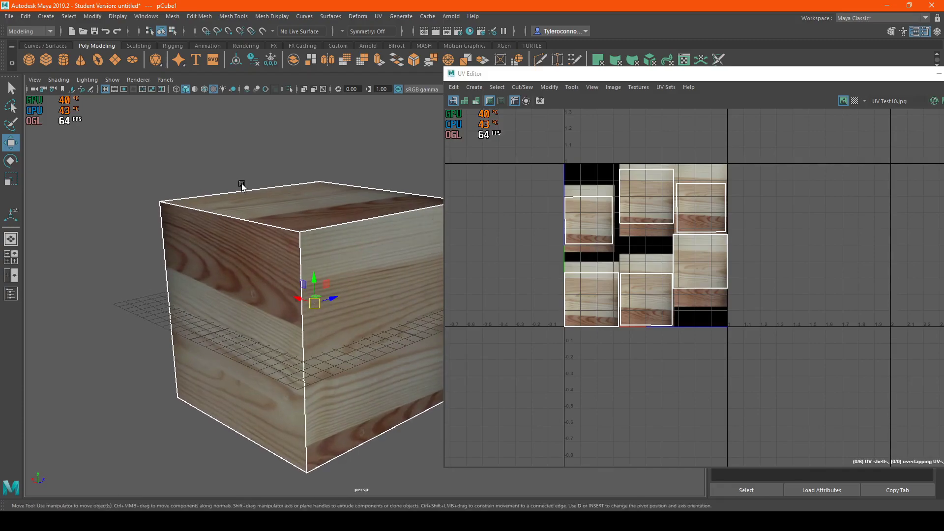